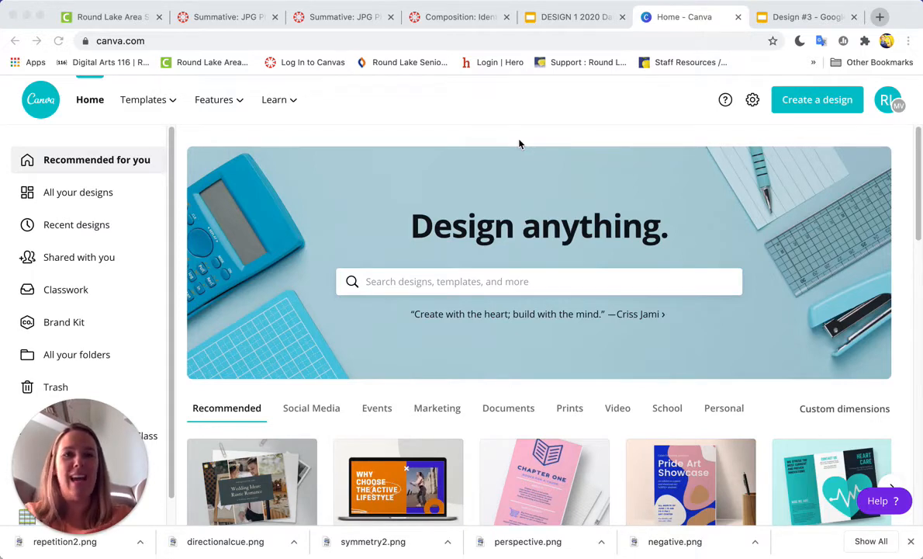
Create a new blank custom design of 1080 × 1920 px from the Canva home page
{"action": "left_click", "coordinate": [790, 17]}
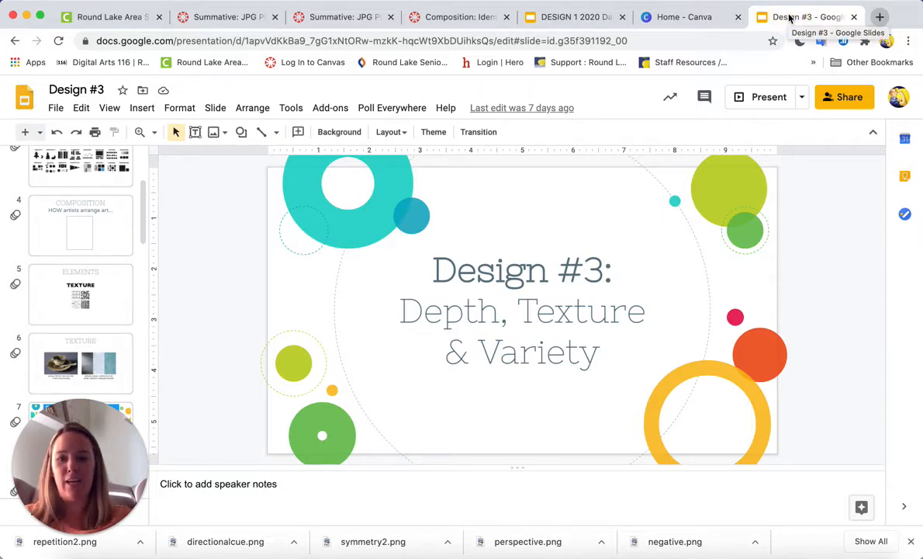
{"action": "left_click", "coordinate": [699, 17]}
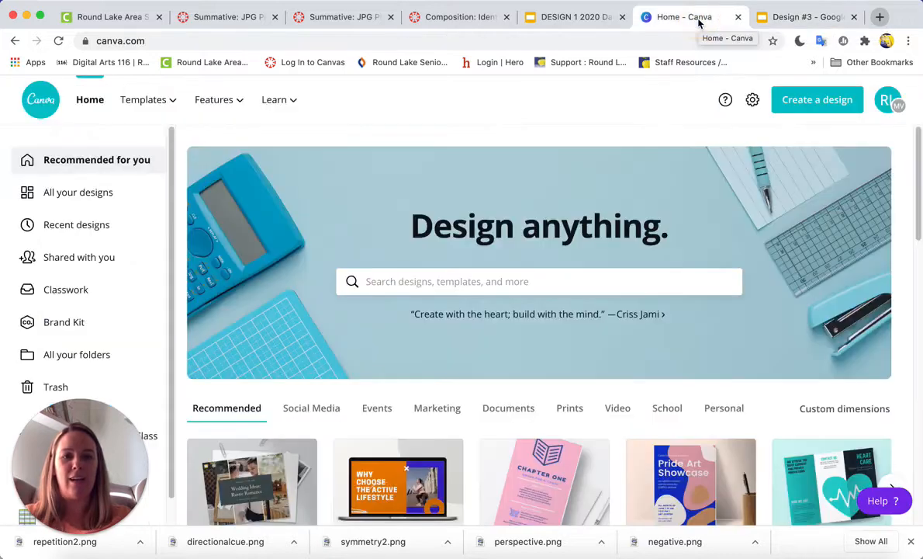
{"action": "left_click", "coordinate": [804, 101]}
{"action": "left_click", "coordinate": [682, 167]}
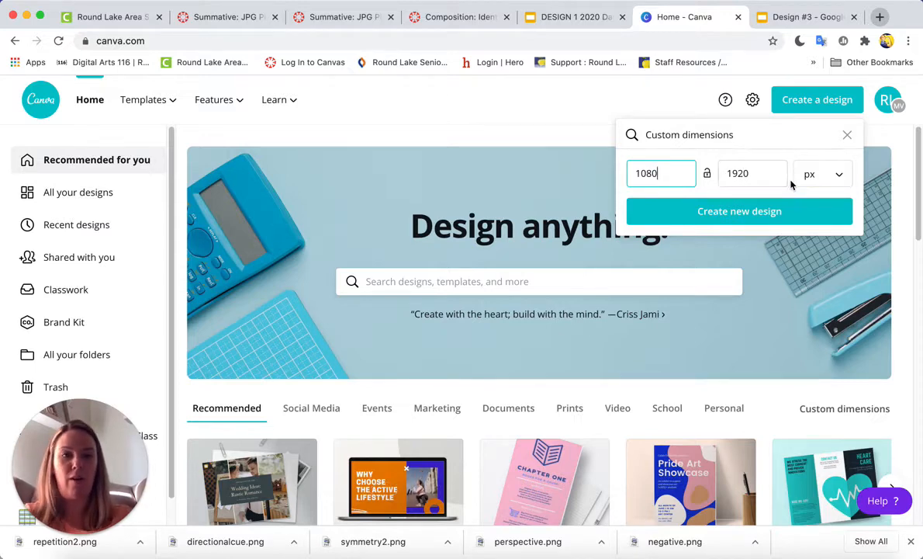
{"action": "left_click", "coordinate": [740, 211]}
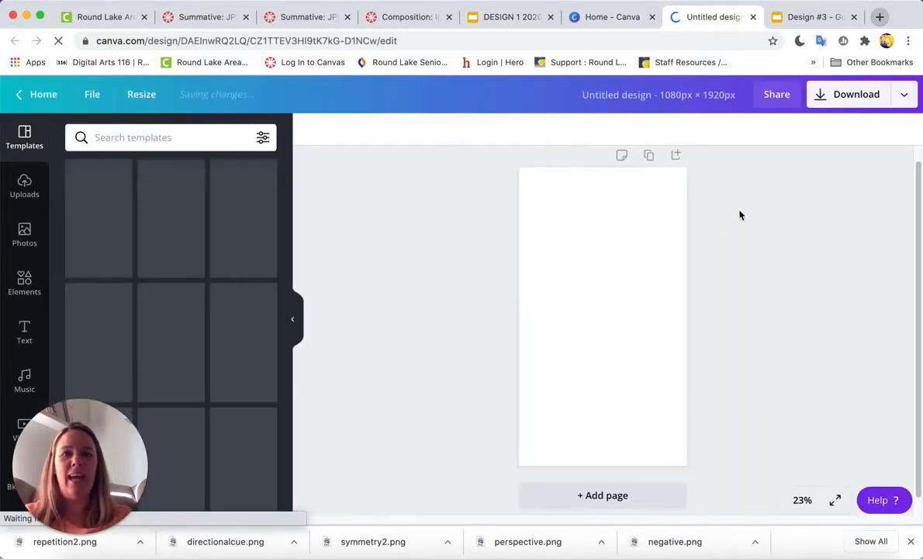
Search the photo library for "textures"
{"action": "left_click", "coordinate": [26, 236]}
{"action": "left_click", "coordinate": [101, 137]}
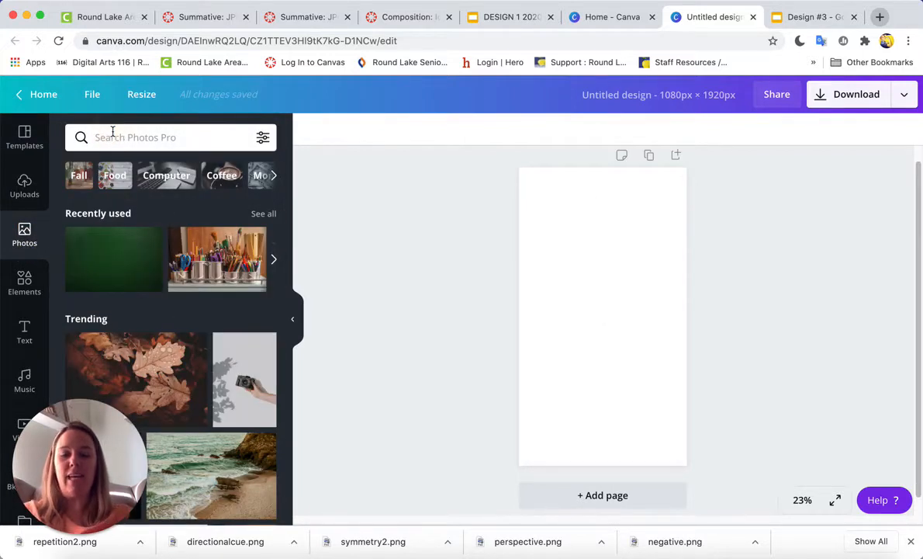
{"action": "type", "text": "textures"}
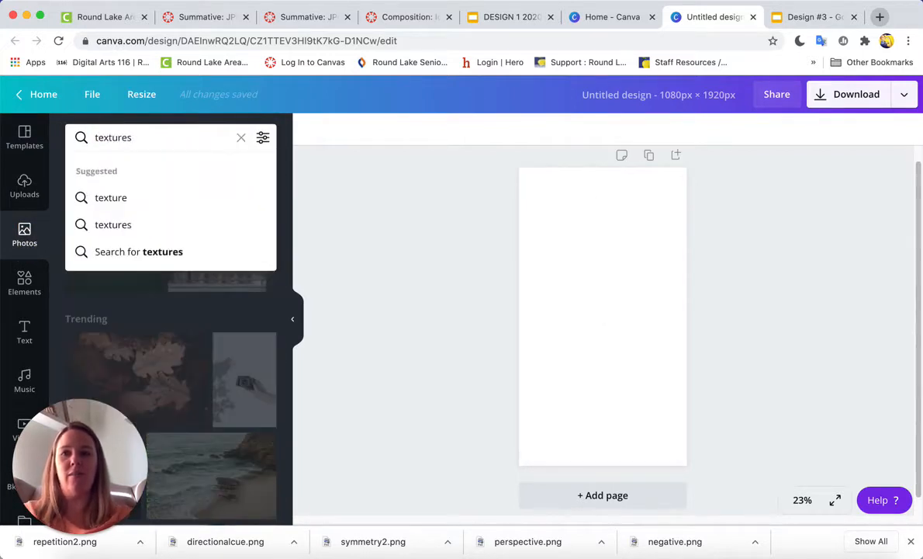
{"action": "key", "text": "Return"}
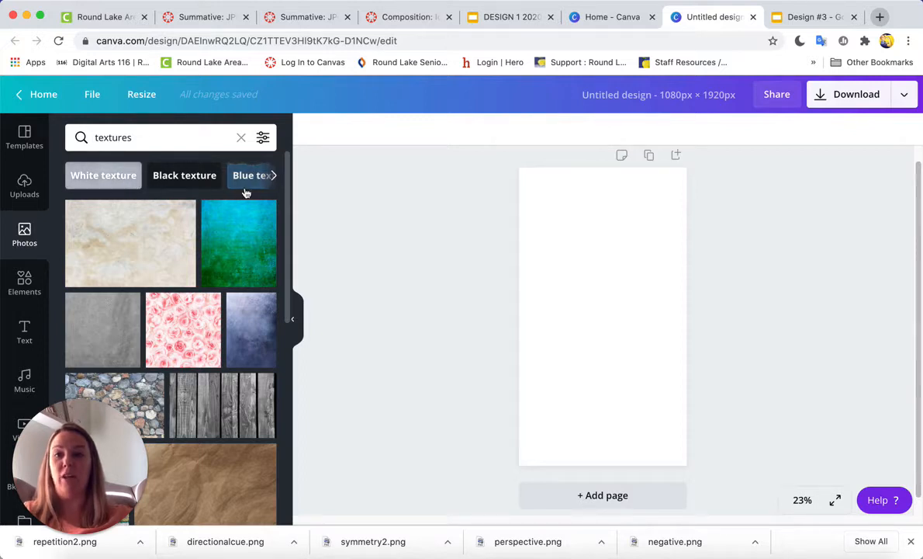
Look through the texture photo results for surfaces suitable as a background, such as wood, stone, brick, paper and plaster
{"action": "scroll", "coordinate": [167, 304], "scroll_direction": "down", "scroll_amount": 1}
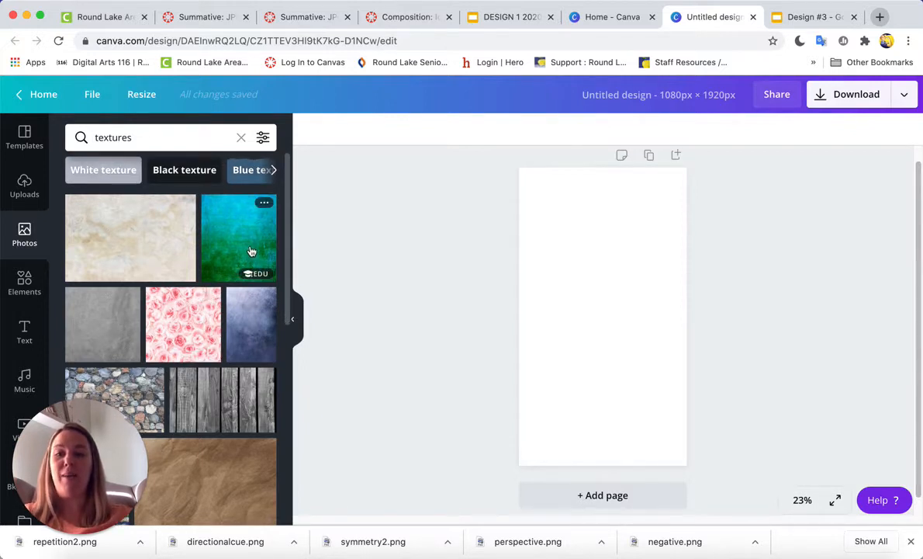
{"action": "scroll", "coordinate": [233, 234], "scroll_direction": "down", "scroll_amount": 1}
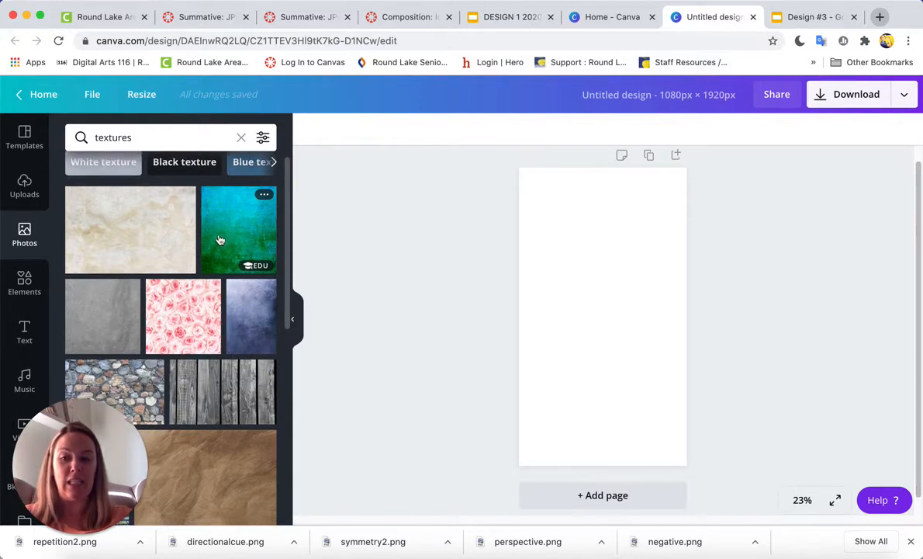
{"action": "scroll", "coordinate": [216, 239], "scroll_direction": "down", "scroll_amount": 1}
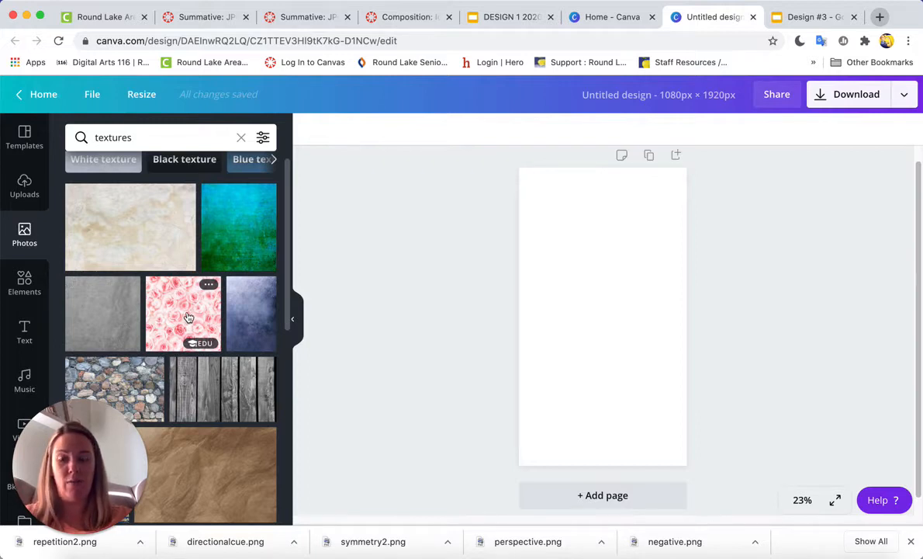
{"action": "scroll", "coordinate": [187, 317], "scroll_direction": "down", "scroll_amount": 1}
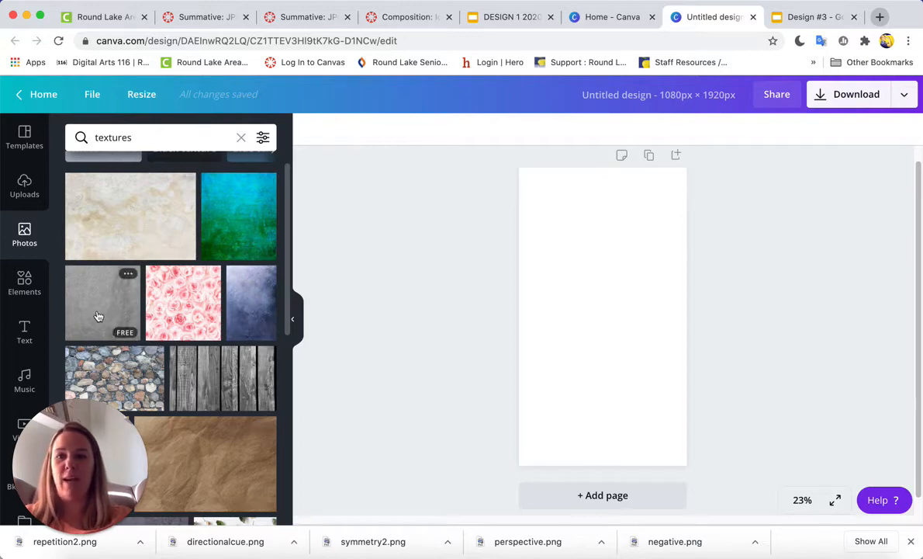
{"action": "scroll", "coordinate": [108, 311], "scroll_direction": "down", "scroll_amount": 3}
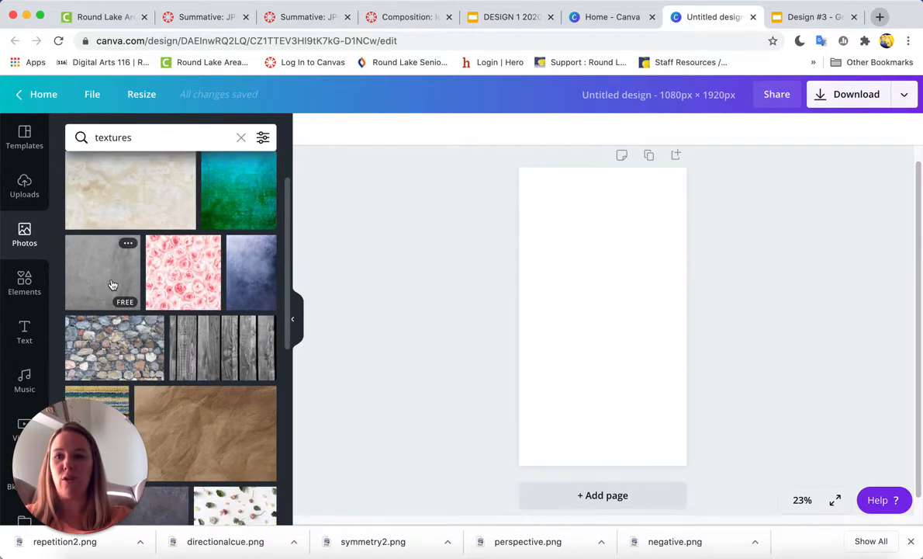
{"action": "scroll", "coordinate": [112, 280], "scroll_direction": "down", "scroll_amount": 3}
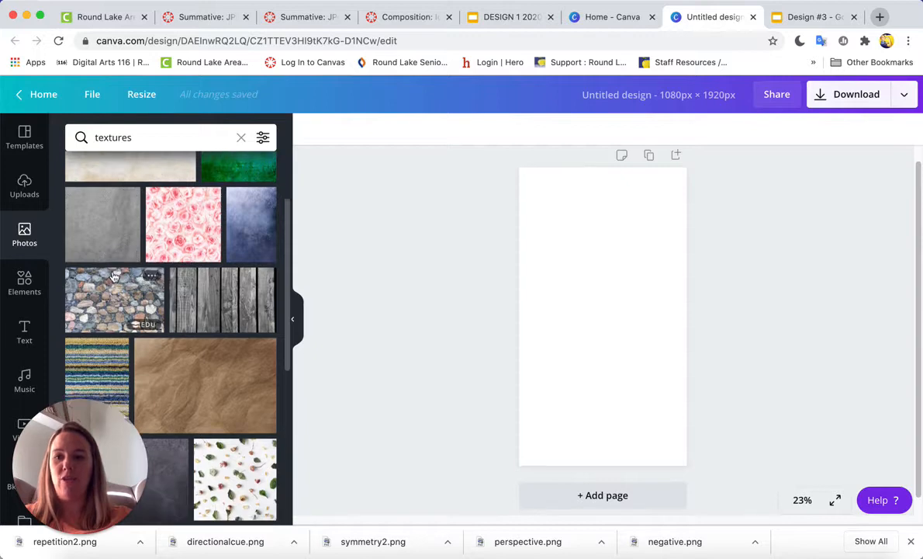
{"action": "scroll", "coordinate": [198, 322], "scroll_direction": "down", "scroll_amount": 3}
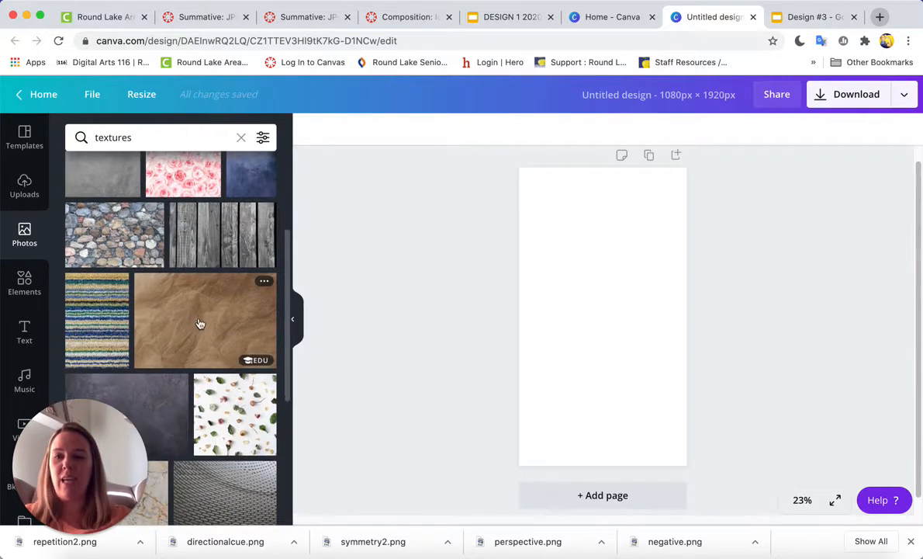
{"action": "scroll", "coordinate": [196, 318], "scroll_direction": "down", "scroll_amount": 10}
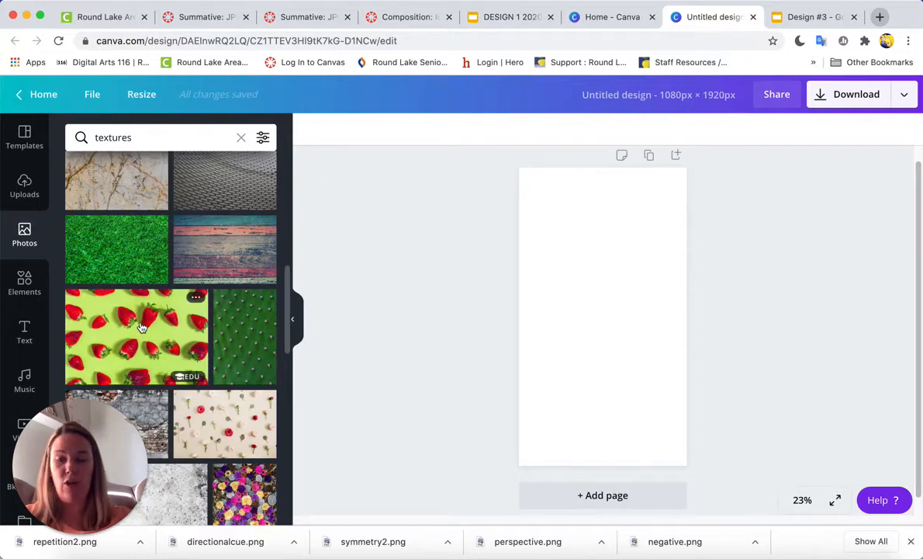
{"action": "scroll", "coordinate": [241, 446], "scroll_direction": "down", "scroll_amount": 2}
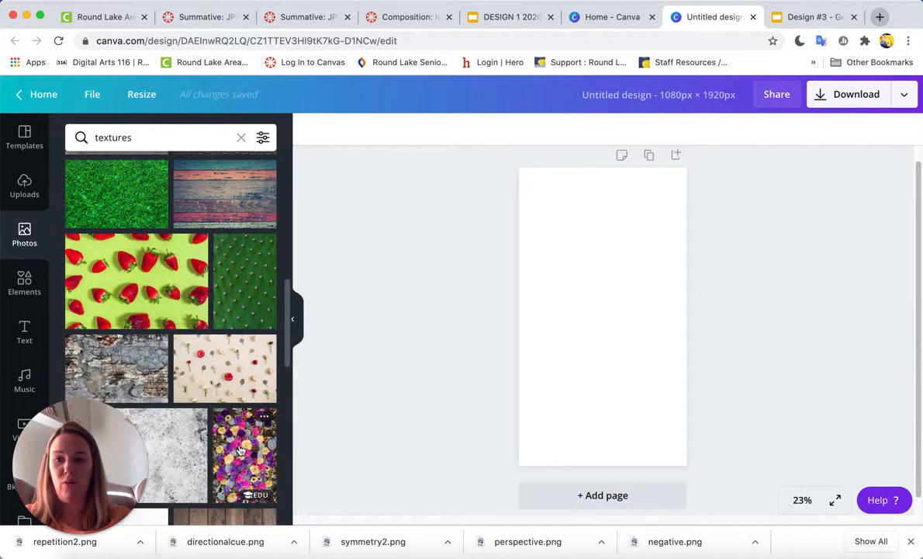
{"action": "scroll", "coordinate": [241, 450], "scroll_direction": "down", "scroll_amount": 5}
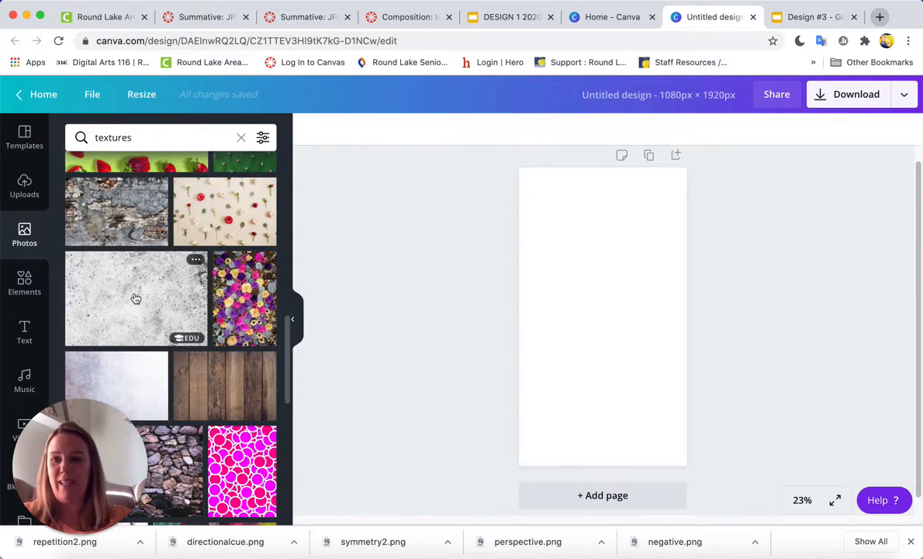
{"action": "scroll", "coordinate": [148, 291], "scroll_direction": "down", "scroll_amount": 2}
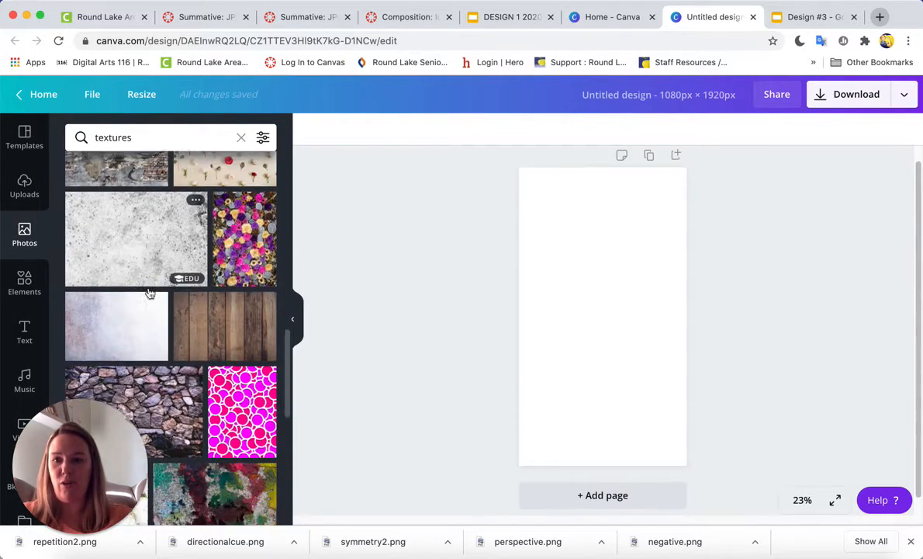
{"action": "scroll", "coordinate": [150, 294], "scroll_direction": "down", "scroll_amount": 3}
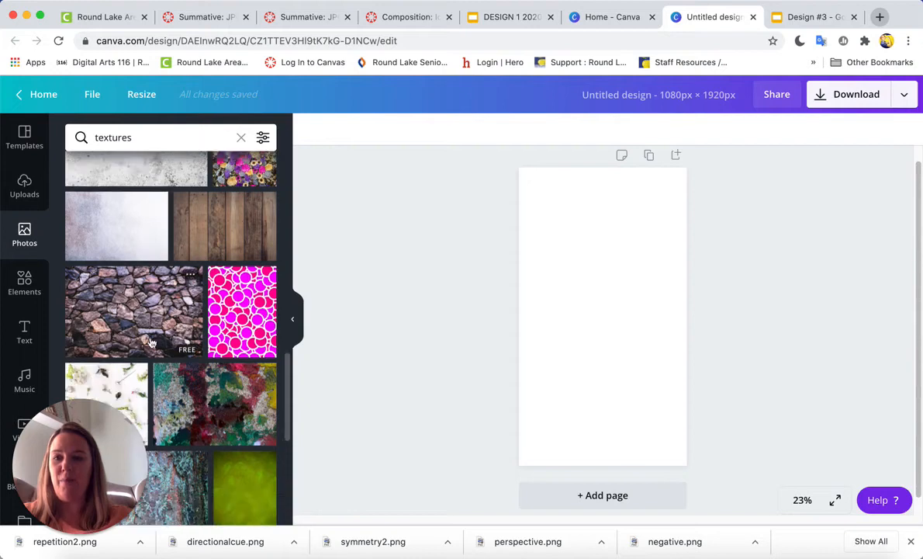
{"action": "scroll", "coordinate": [151, 342], "scroll_direction": "down", "scroll_amount": 3}
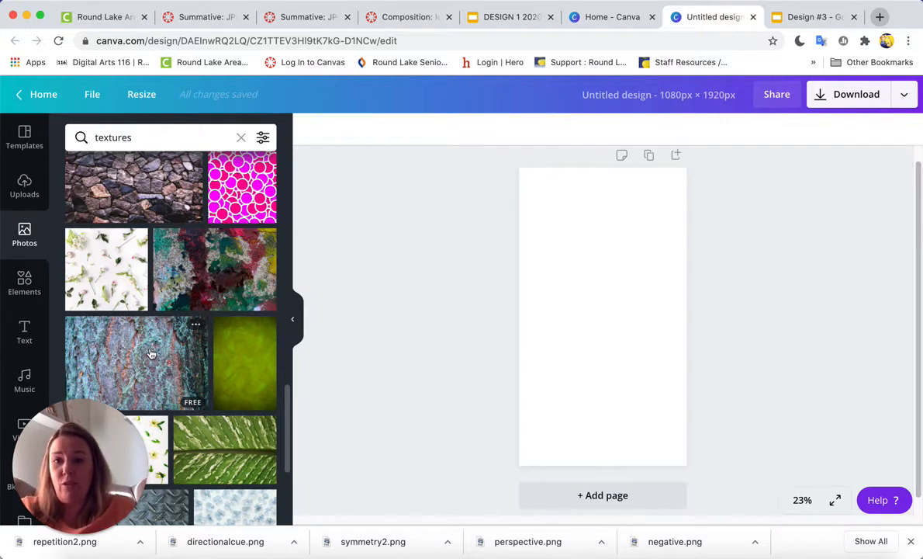
{"action": "scroll", "coordinate": [222, 334], "scroll_direction": "down", "scroll_amount": 2}
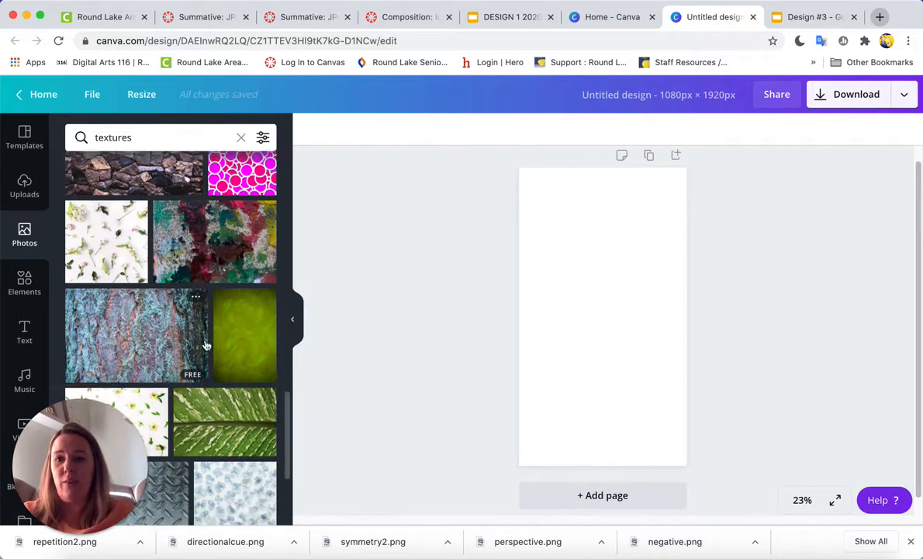
{"action": "scroll", "coordinate": [225, 324], "scroll_direction": "down", "scroll_amount": 3}
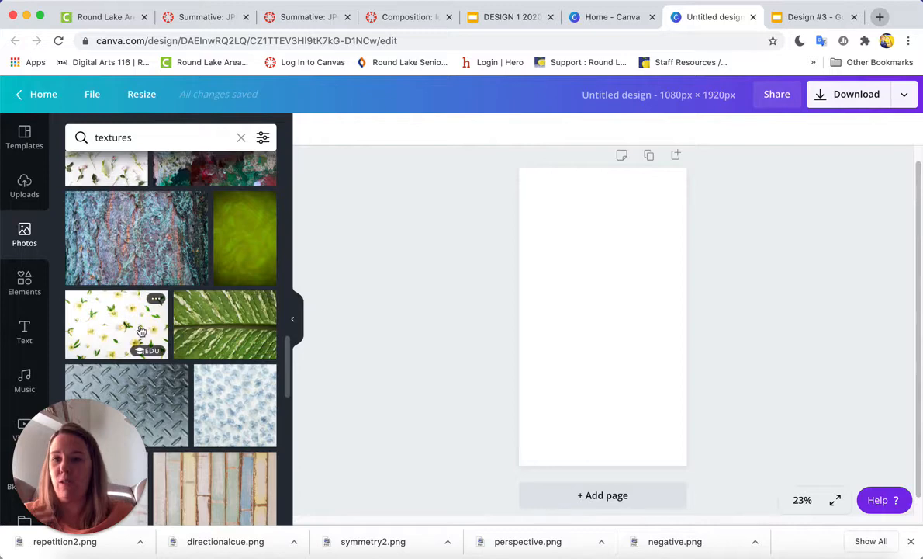
{"action": "scroll", "coordinate": [167, 357], "scroll_direction": "down", "scroll_amount": 2}
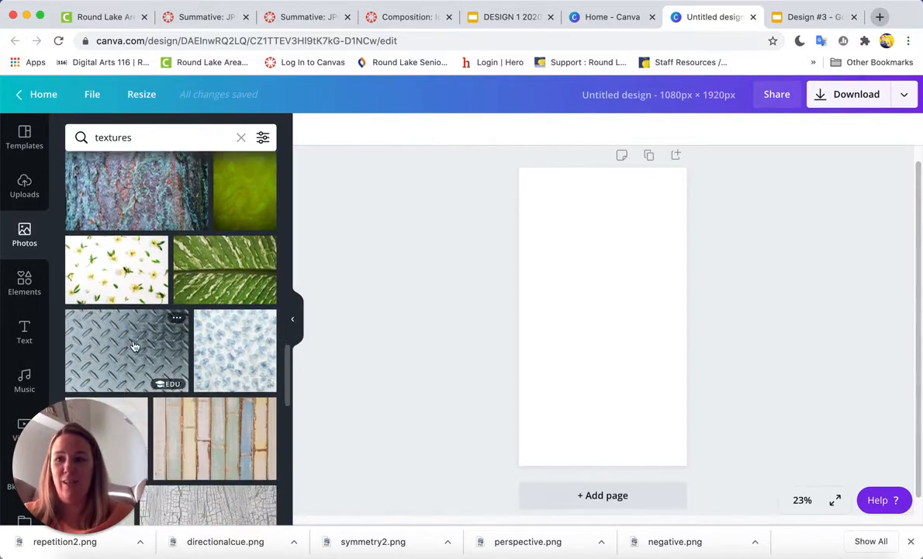
{"action": "scroll", "coordinate": [162, 330], "scroll_direction": "down", "scroll_amount": 6}
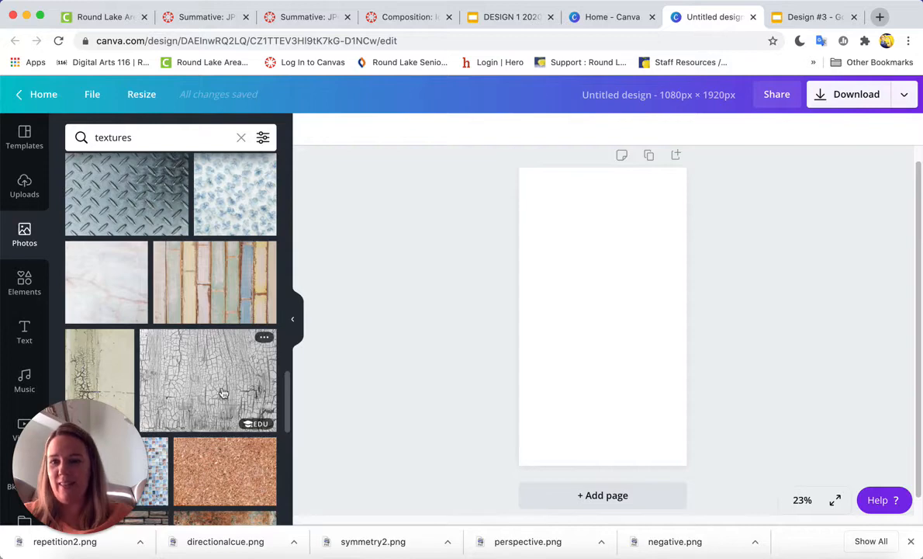
{"action": "scroll", "coordinate": [190, 400], "scroll_direction": "down", "scroll_amount": 5}
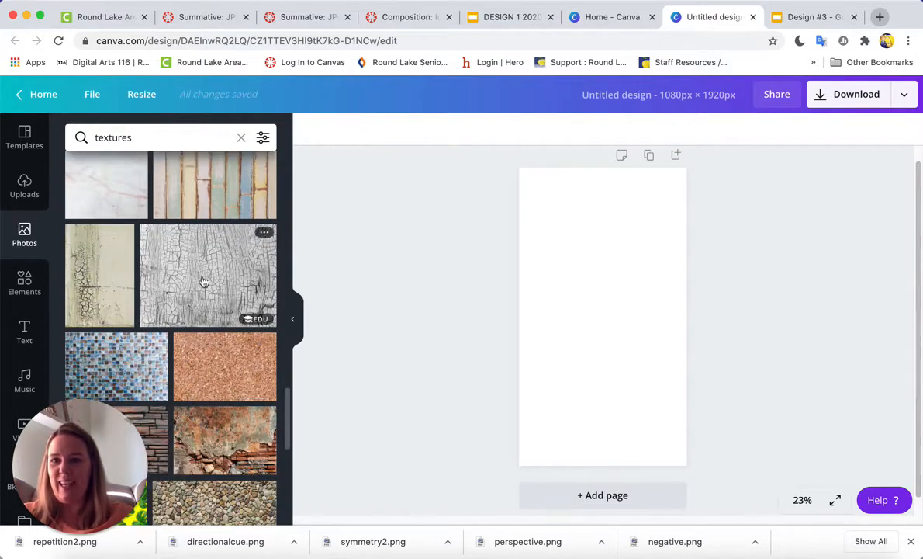
{"action": "scroll", "coordinate": [196, 308], "scroll_direction": "down", "scroll_amount": 3}
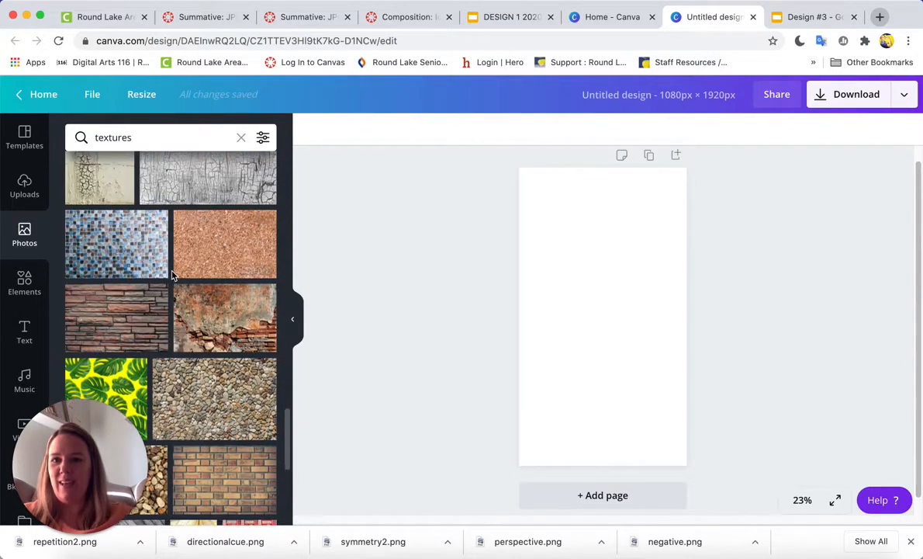
{"action": "scroll", "coordinate": [172, 274], "scroll_direction": "down", "scroll_amount": 4}
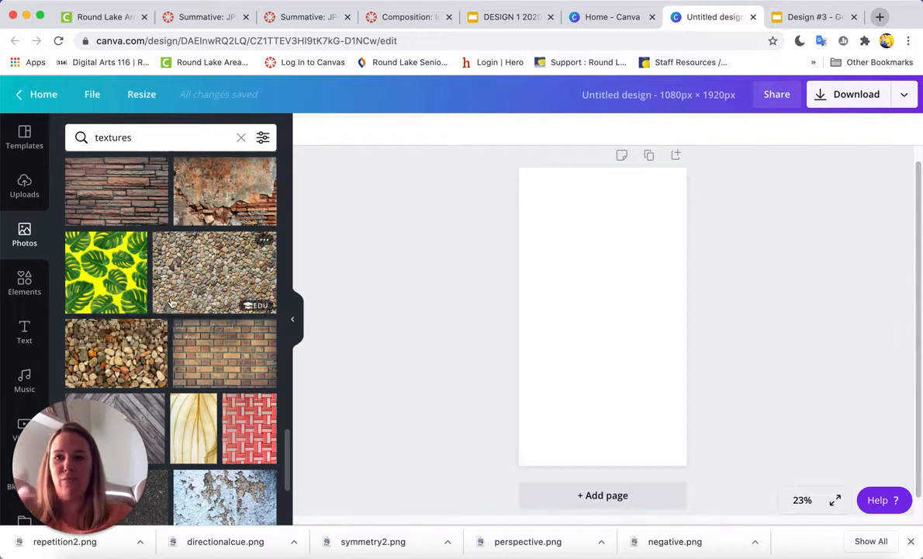
{"action": "scroll", "coordinate": [171, 320], "scroll_direction": "down", "scroll_amount": 2}
{"action": "scroll", "coordinate": [171, 320], "scroll_direction": "down", "scroll_amount": 3}
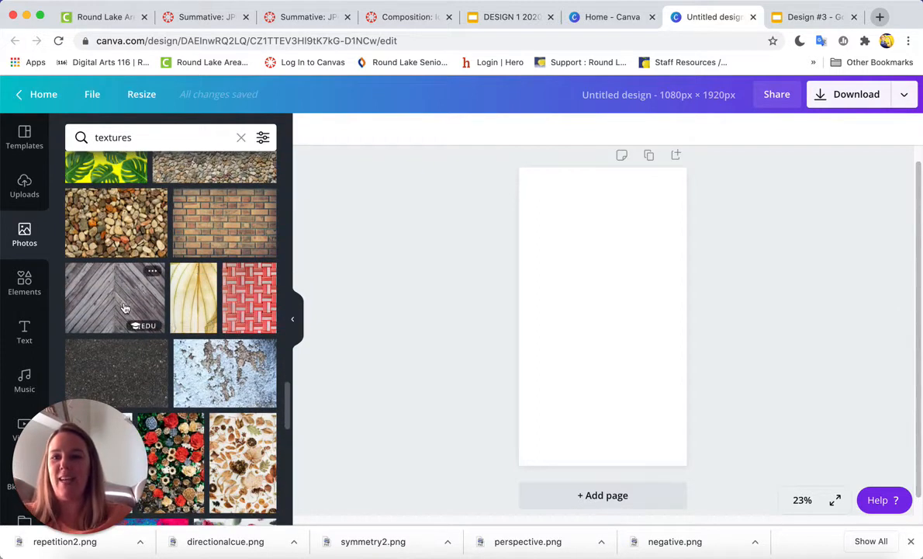
{"action": "scroll", "coordinate": [122, 299], "scroll_direction": "down", "scroll_amount": 2}
{"action": "scroll", "coordinate": [122, 308], "scroll_direction": "down", "scroll_amount": 2}
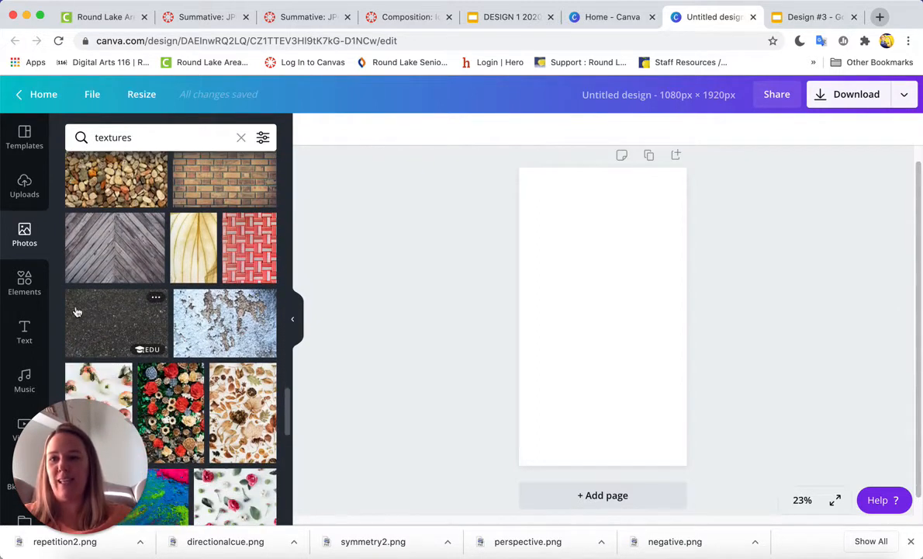
{"action": "scroll", "coordinate": [237, 319], "scroll_direction": "down", "scroll_amount": 4}
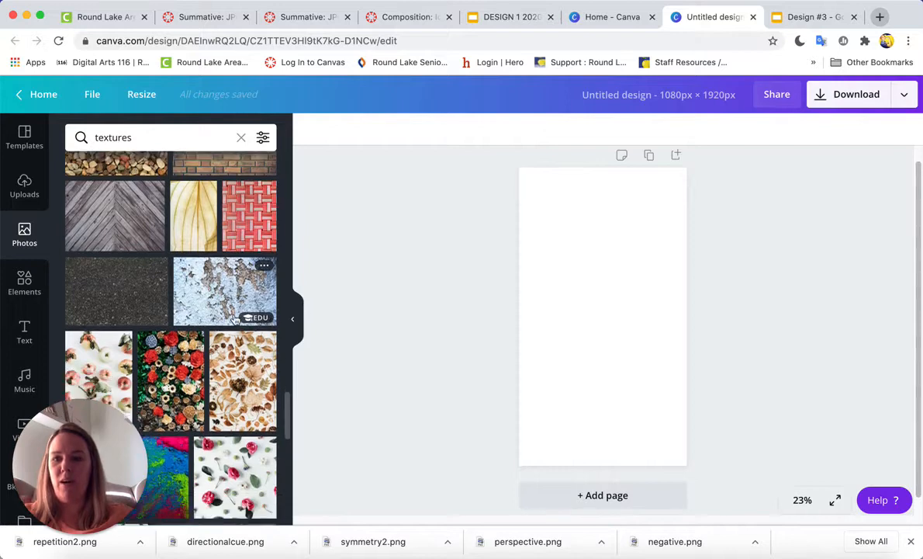
{"action": "scroll", "coordinate": [241, 318], "scroll_direction": "down", "scroll_amount": 10}
Fill the whole page with the beige plaster texture photo, the first of the search results, as its background
{"action": "scroll", "coordinate": [237, 321], "scroll_direction": "up", "scroll_amount": 15}
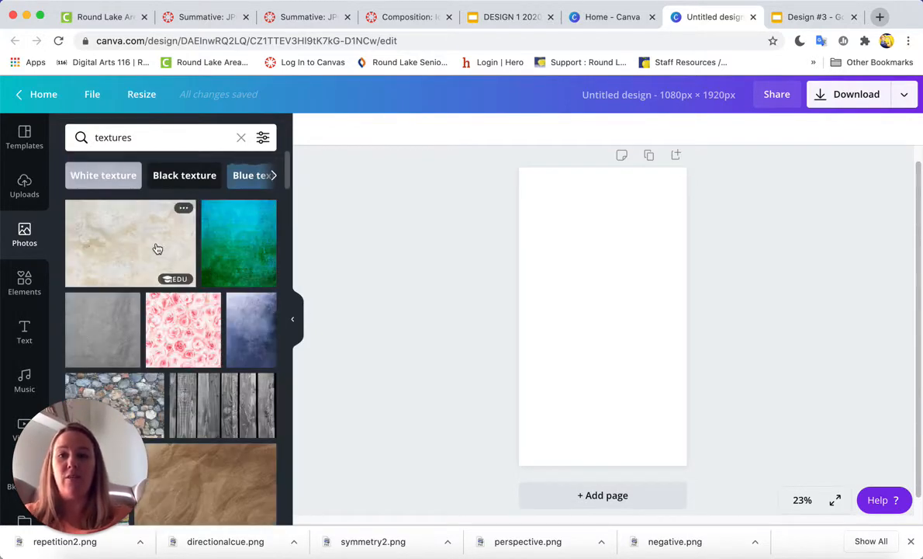
{"action": "left_click_drag", "start_coordinate": [157, 249], "coordinate": [616, 266]}
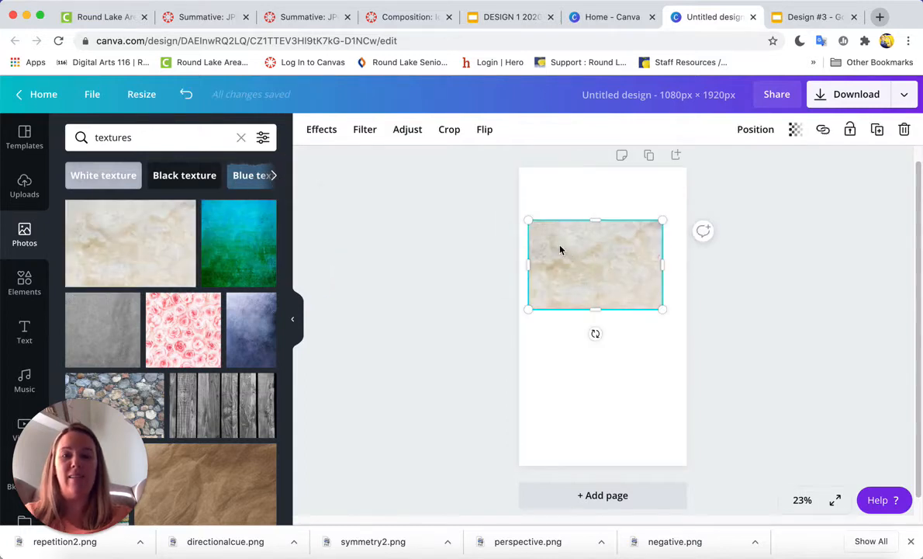
{"action": "key", "text": "super+z"}
{"action": "left_click_drag", "start_coordinate": [148, 236], "coordinate": [518, 195]}
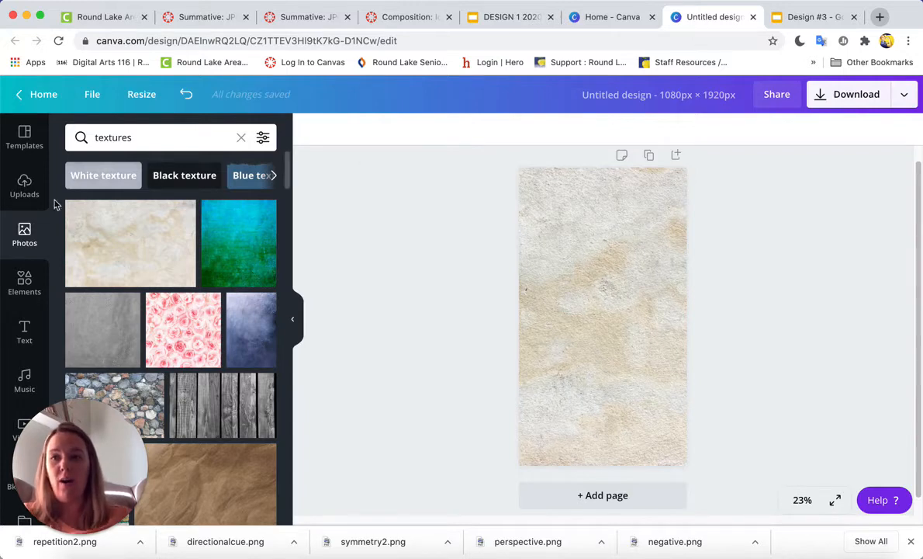
Show the full collection of frames in the elements library
{"action": "left_click", "coordinate": [24, 284]}
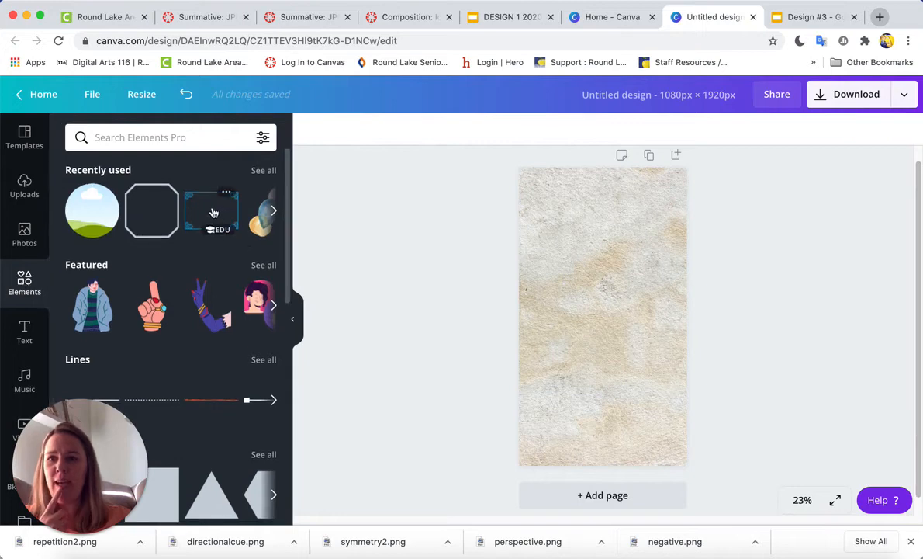
{"action": "scroll", "coordinate": [225, 220], "scroll_direction": "down", "scroll_amount": 3}
{"action": "scroll", "coordinate": [219, 214], "scroll_direction": "down", "scroll_amount": 5}
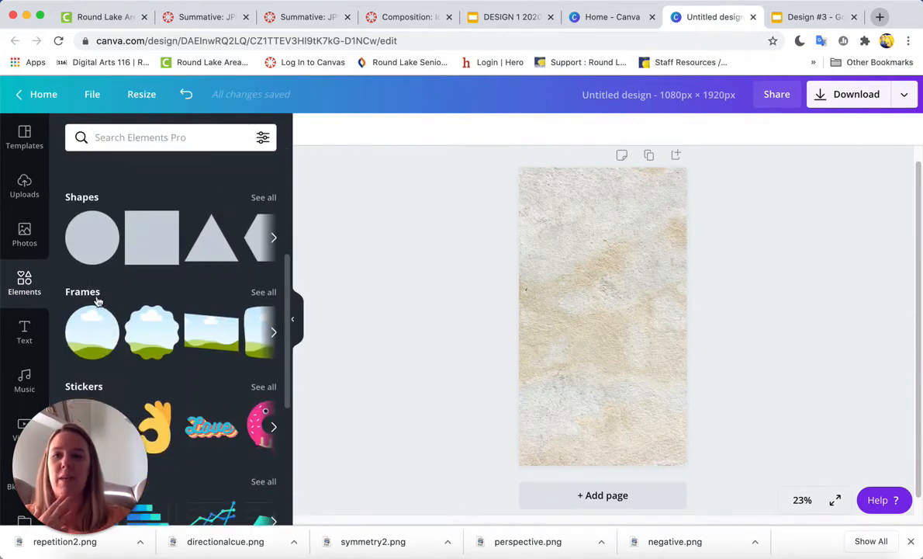
{"action": "left_click", "coordinate": [264, 291]}
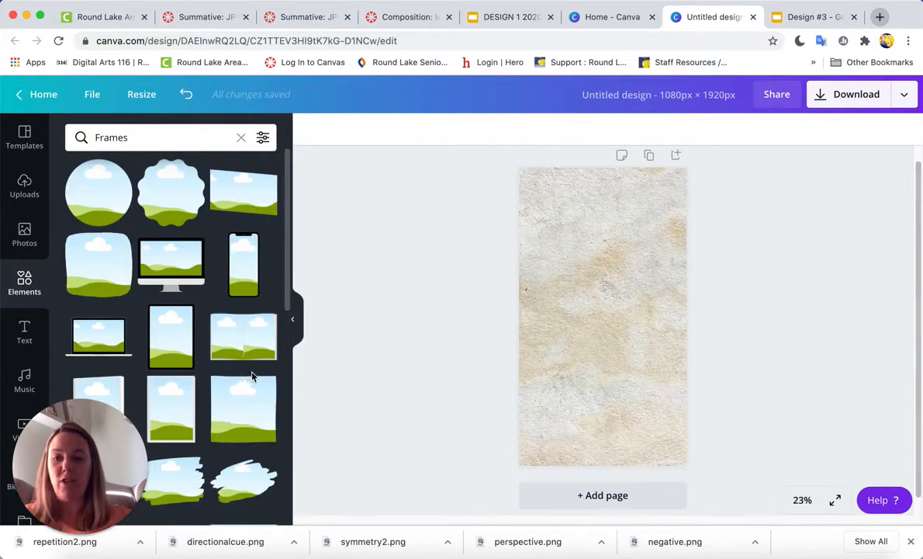
Look through the frame collection for suitable shapes, such as circles, devices, brush strokes, triangles, letters and stars
{"action": "mouse_move", "coordinate": [256, 379]}
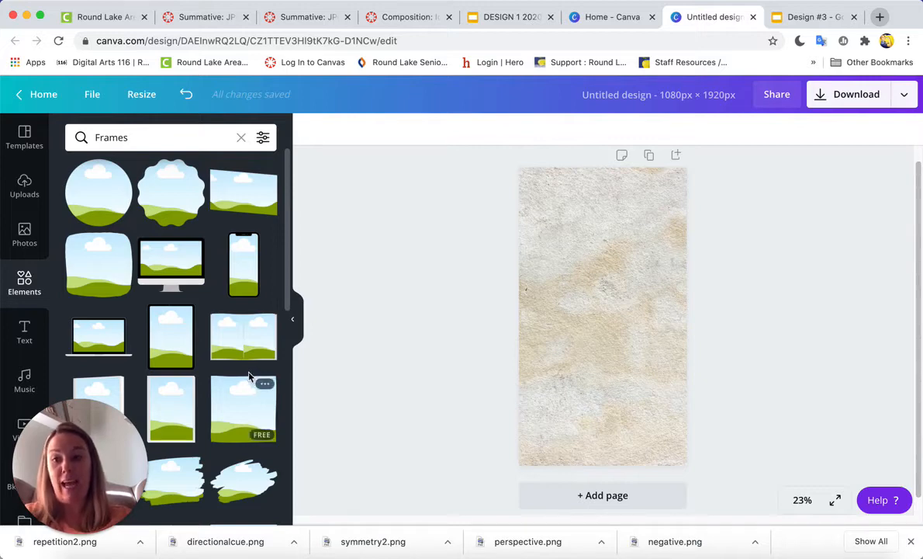
{"action": "mouse_move", "coordinate": [114, 204]}
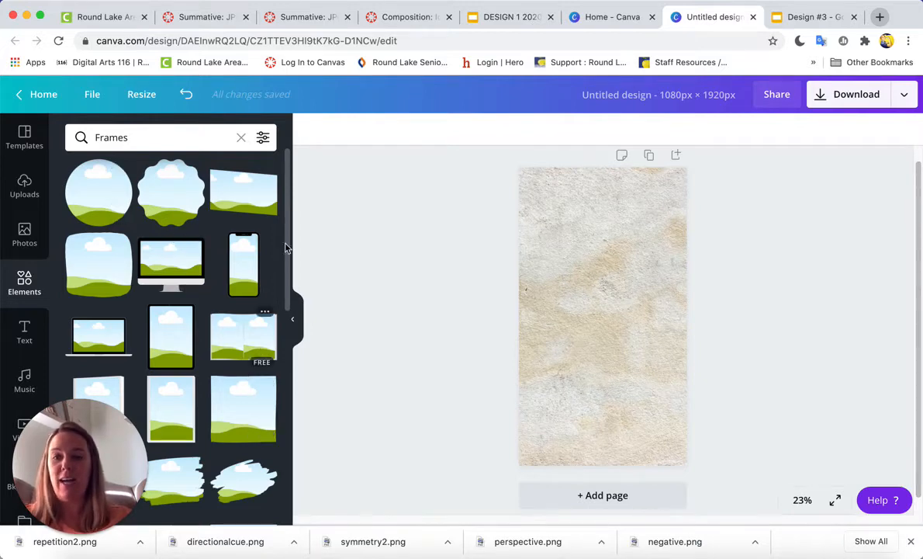
{"action": "mouse_move", "coordinate": [249, 194]}
{"action": "scroll", "coordinate": [237, 204], "scroll_direction": "down", "scroll_amount": 1}
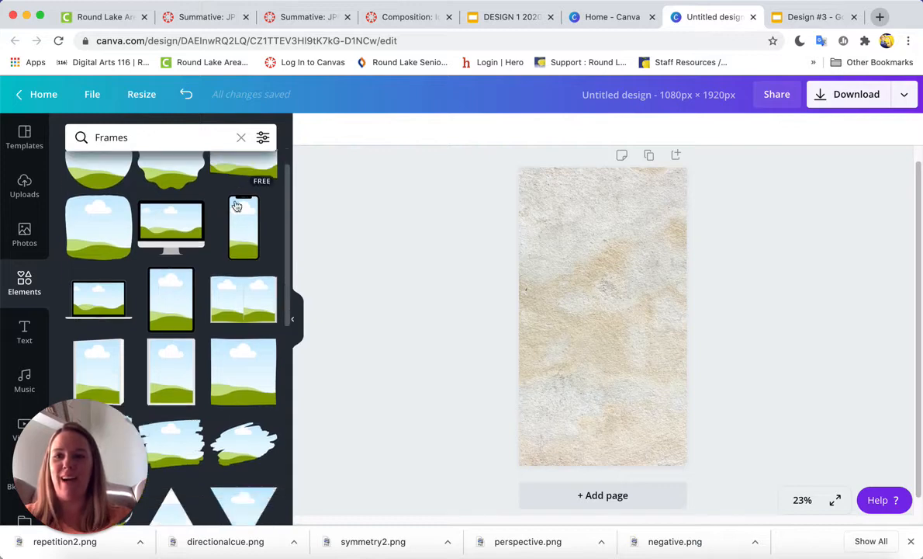
{"action": "mouse_move", "coordinate": [169, 256]}
{"action": "mouse_move", "coordinate": [117, 301]}
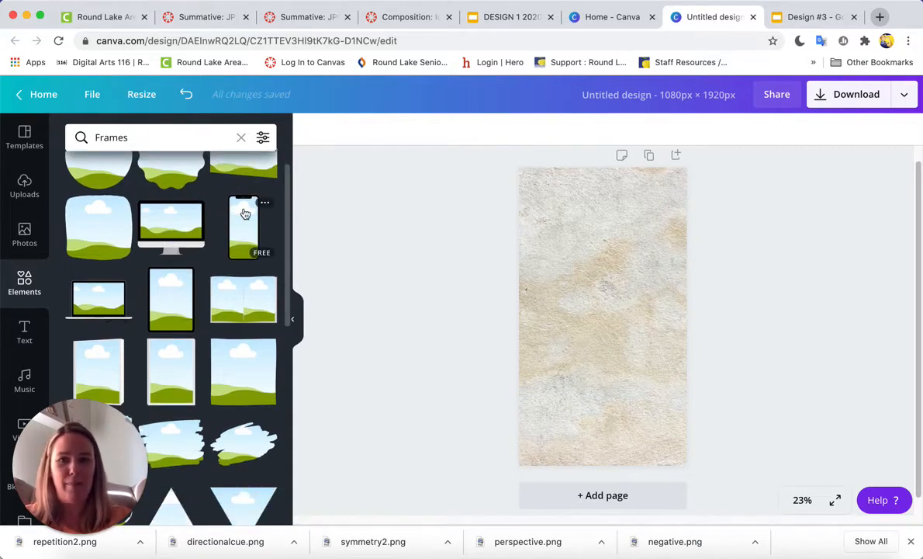
{"action": "scroll", "coordinate": [243, 210], "scroll_direction": "down", "scroll_amount": 1}
{"action": "mouse_move", "coordinate": [192, 278]}
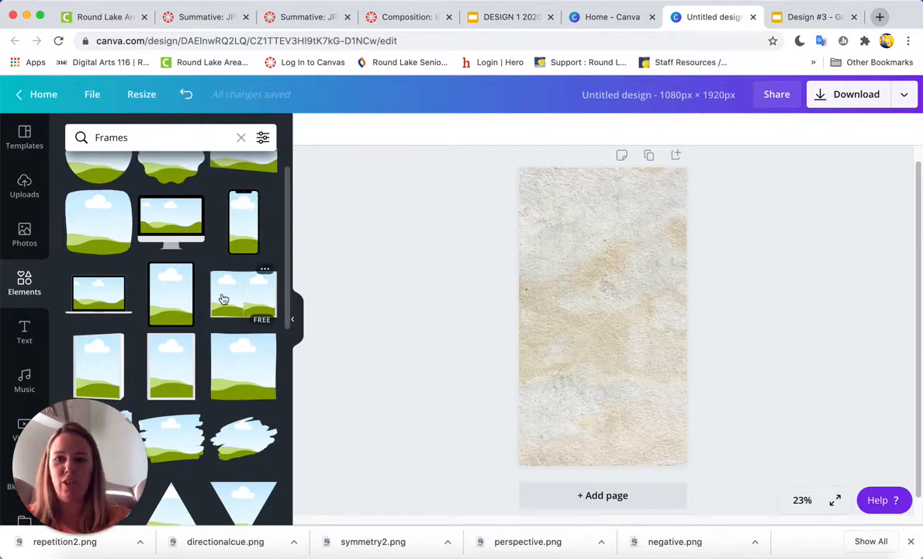
{"action": "scroll", "coordinate": [233, 295], "scroll_direction": "down", "scroll_amount": 3}
{"action": "mouse_move", "coordinate": [247, 281]}
{"action": "scroll", "coordinate": [246, 281], "scroll_direction": "down", "scroll_amount": 5}
{"action": "mouse_move", "coordinate": [258, 339]}
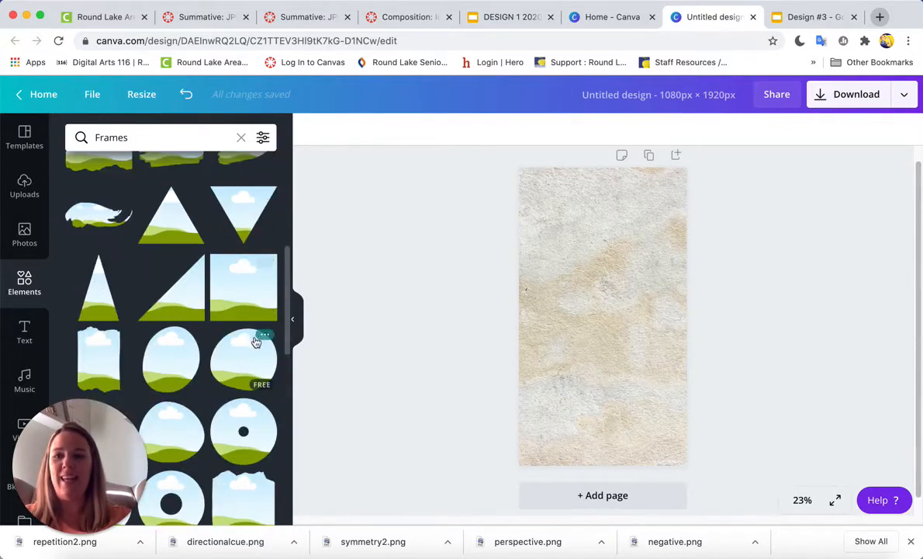
{"action": "scroll", "coordinate": [258, 363], "scroll_direction": "down", "scroll_amount": 1}
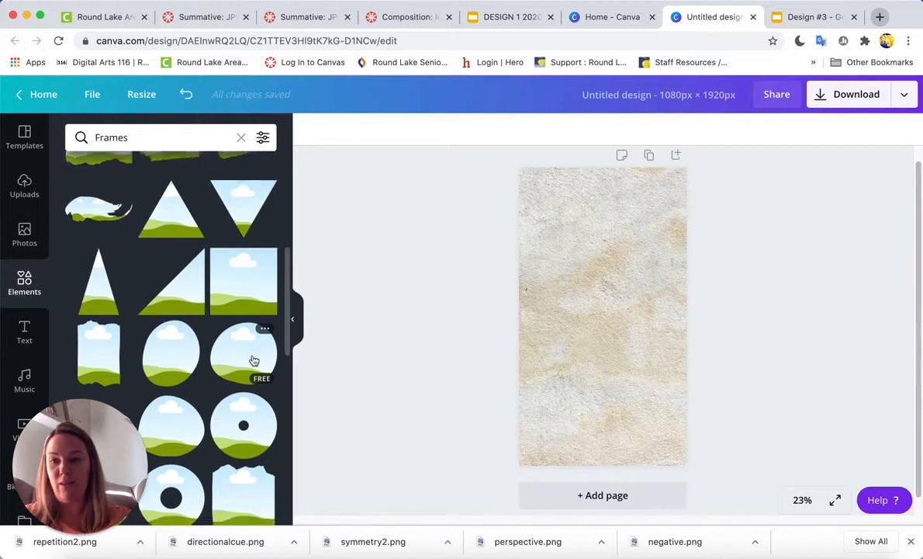
{"action": "mouse_move", "coordinate": [117, 273]}
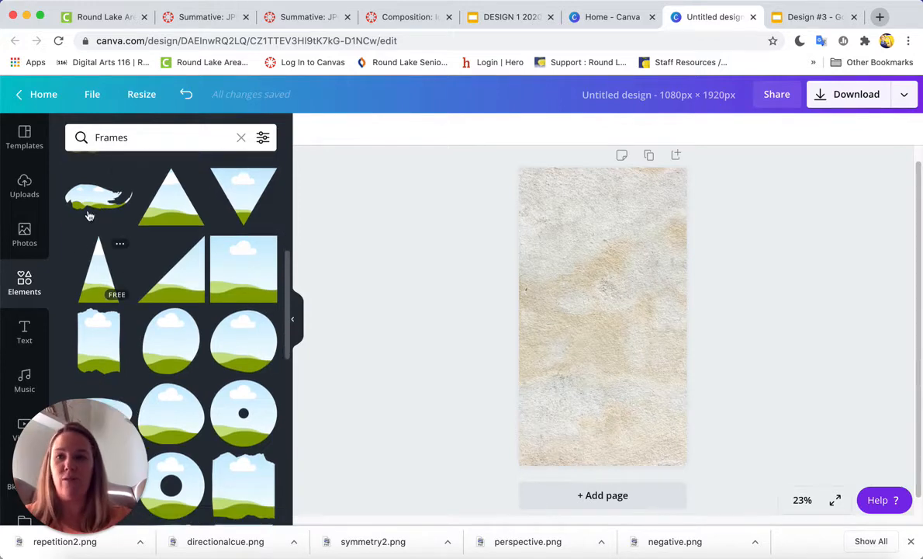
{"action": "scroll", "coordinate": [186, 264], "scroll_direction": "down", "scroll_amount": 4}
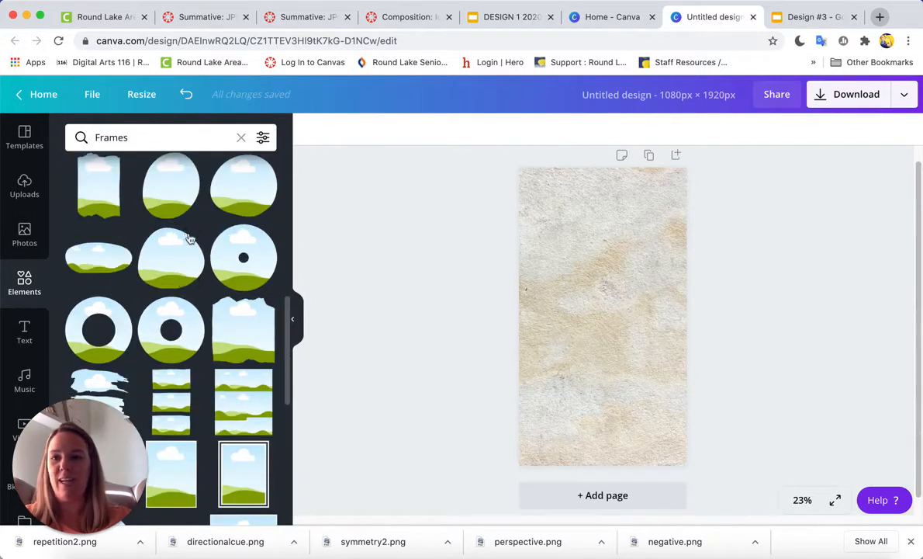
{"action": "scroll", "coordinate": [189, 310], "scroll_direction": "down", "scroll_amount": 3}
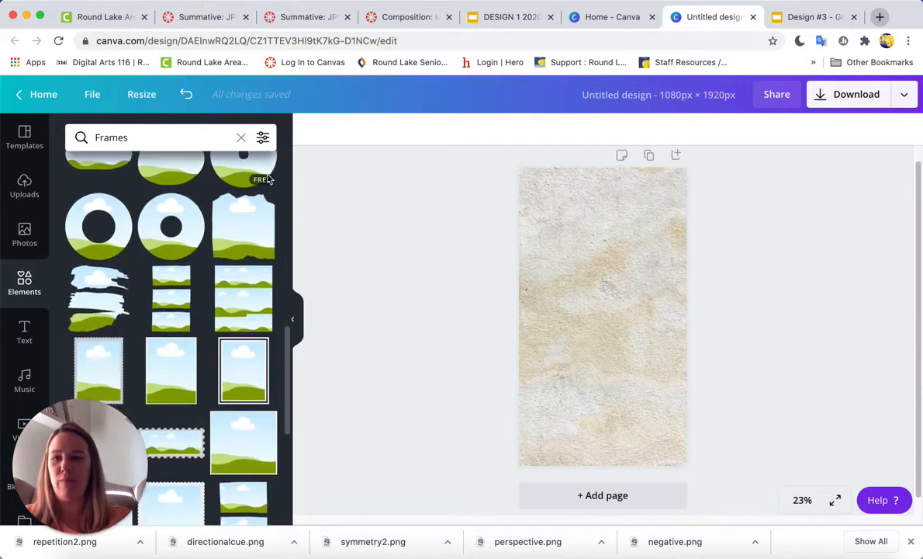
{"action": "scroll", "coordinate": [256, 173], "scroll_direction": "down", "scroll_amount": 2}
{"action": "mouse_move", "coordinate": [183, 370]}
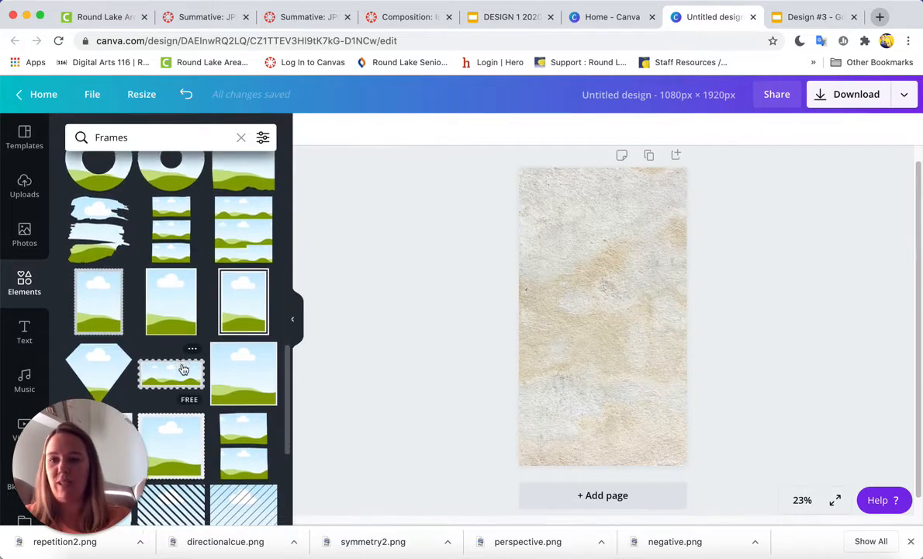
{"action": "scroll", "coordinate": [194, 370], "scroll_direction": "down", "scroll_amount": 8}
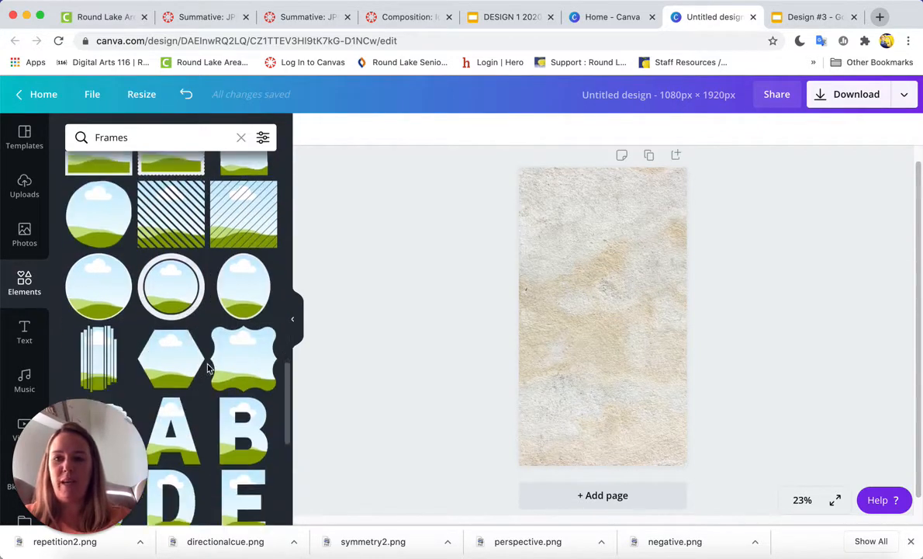
{"action": "scroll", "coordinate": [208, 367], "scroll_direction": "down", "scroll_amount": 15}
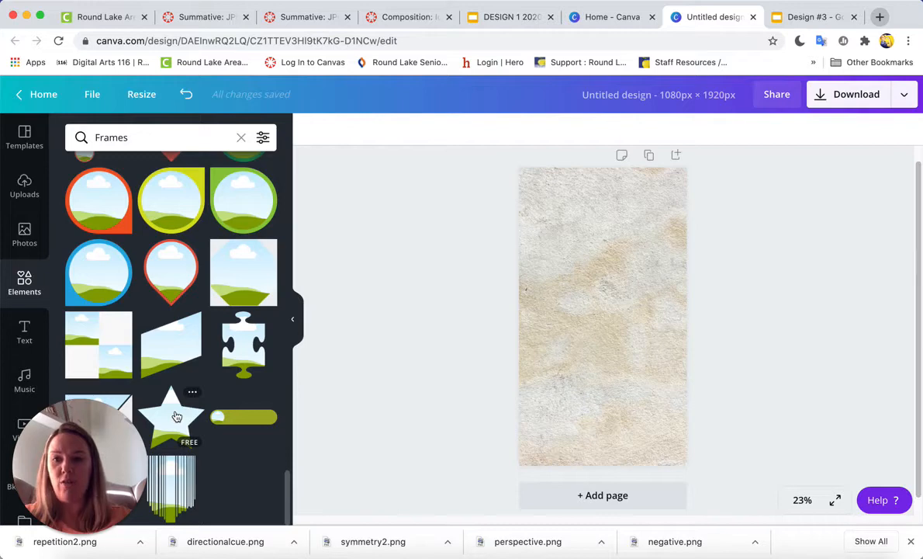
{"action": "scroll", "coordinate": [177, 417], "scroll_direction": "up", "scroll_amount": 1}
{"action": "scroll", "coordinate": [190, 403], "scroll_direction": "up", "scroll_amount": 20}
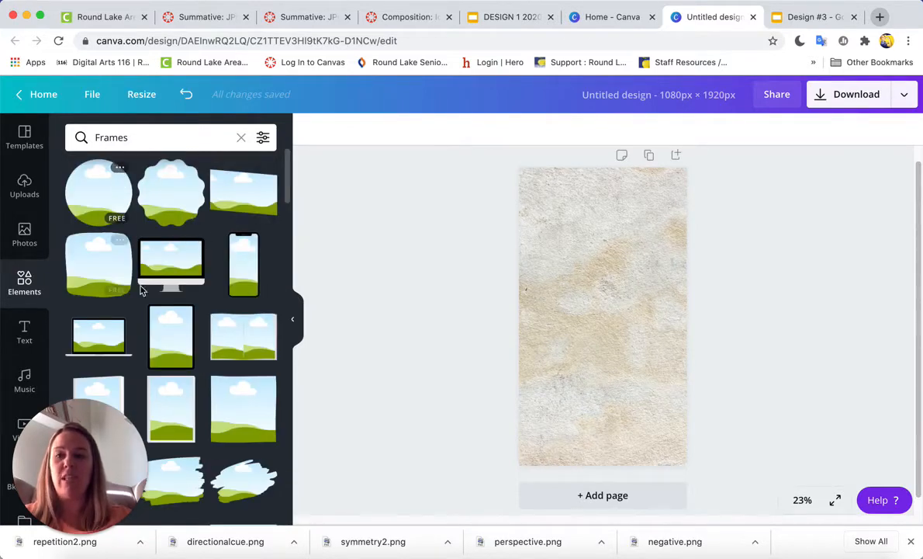
Place the upright triangle frame on the page, slightly above the centre
{"action": "scroll", "coordinate": [258, 364], "scroll_direction": "down", "scroll_amount": 3}
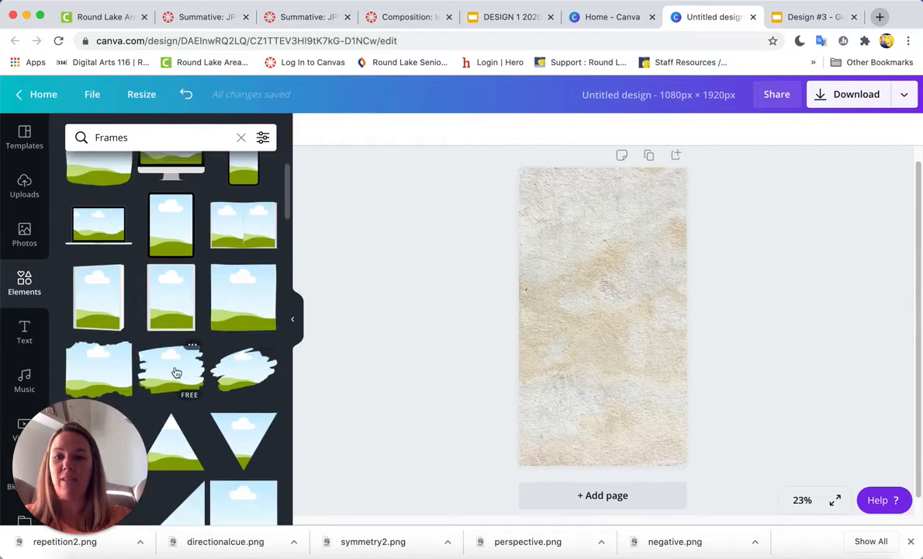
{"action": "scroll", "coordinate": [172, 384], "scroll_direction": "down", "scroll_amount": 1}
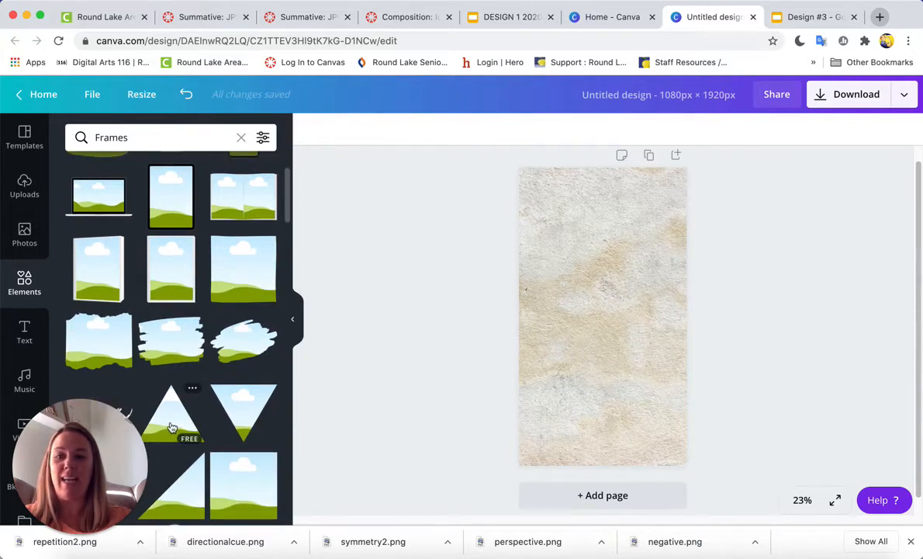
{"action": "left_click_drag", "start_coordinate": [171, 428], "coordinate": [598, 308]}
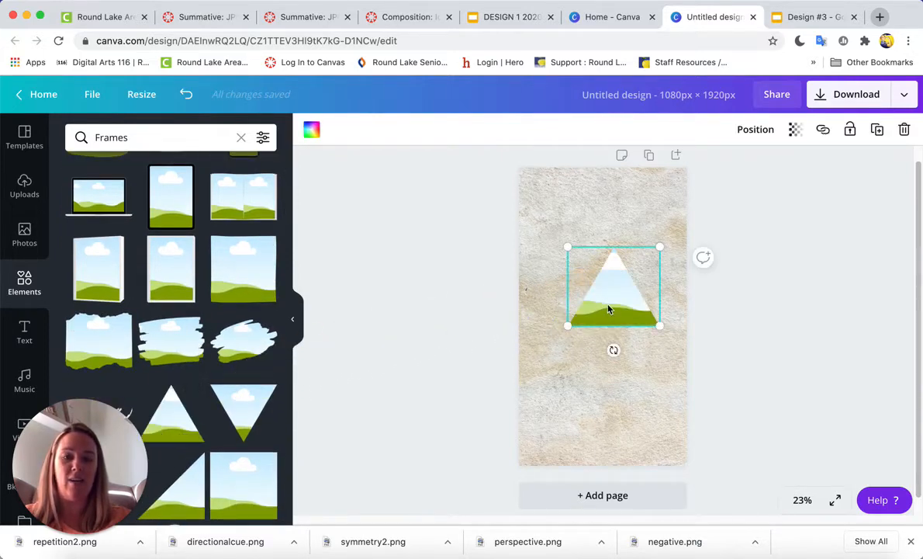
Fill the triangle frame with the blue-green texture photo and move it up into the upper part of the page
{"action": "left_click", "coordinate": [24, 232]}
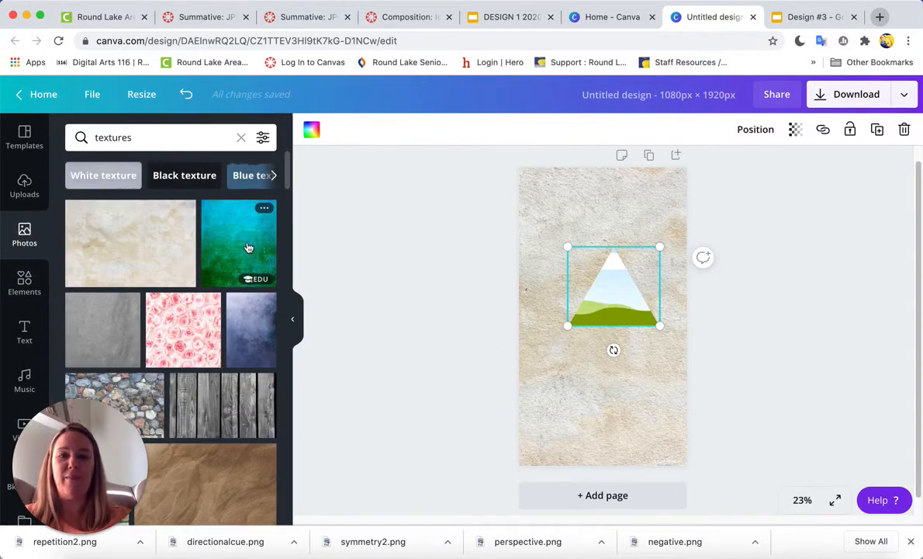
{"action": "left_click", "coordinate": [249, 247]}
{"action": "mouse_move", "coordinate": [627, 292]}
{"action": "left_mouse_down"}
{"action": "mouse_move", "coordinate": [620, 421]}
{"action": "mouse_move", "coordinate": [614, 302]}
{"action": "left_mouse_up"}
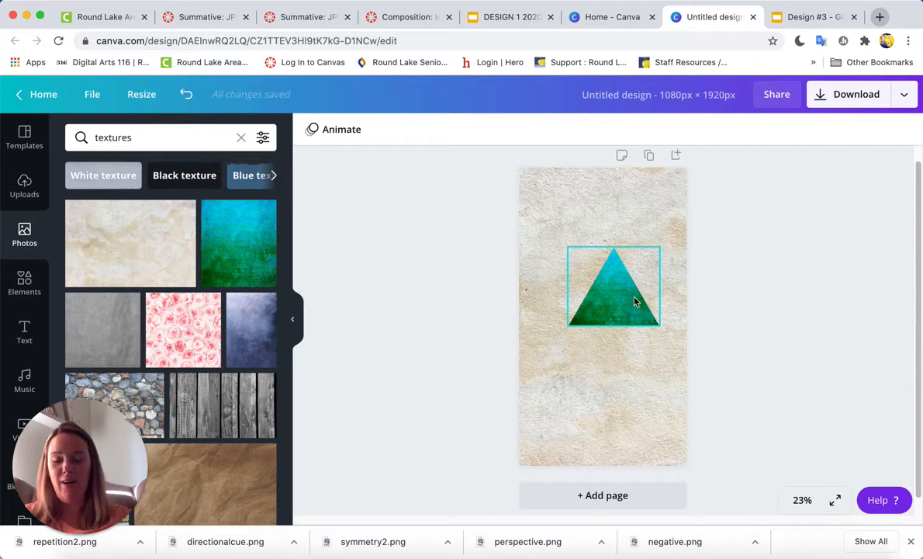
{"action": "left_click_drag", "start_coordinate": [622, 306], "coordinate": [597, 264]}
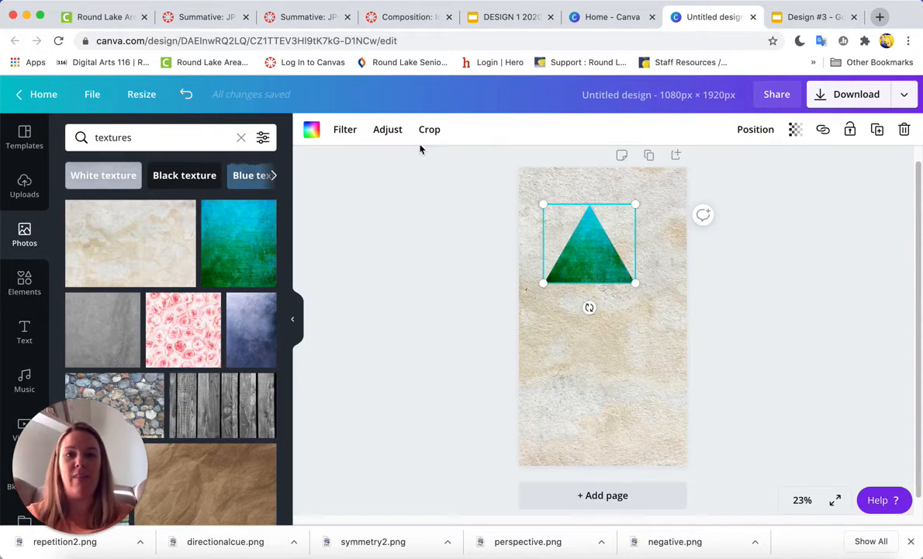
Try a tint of -75 and a saturation of -100 on the triangle's texture photo
{"action": "left_click", "coordinate": [388, 130]}
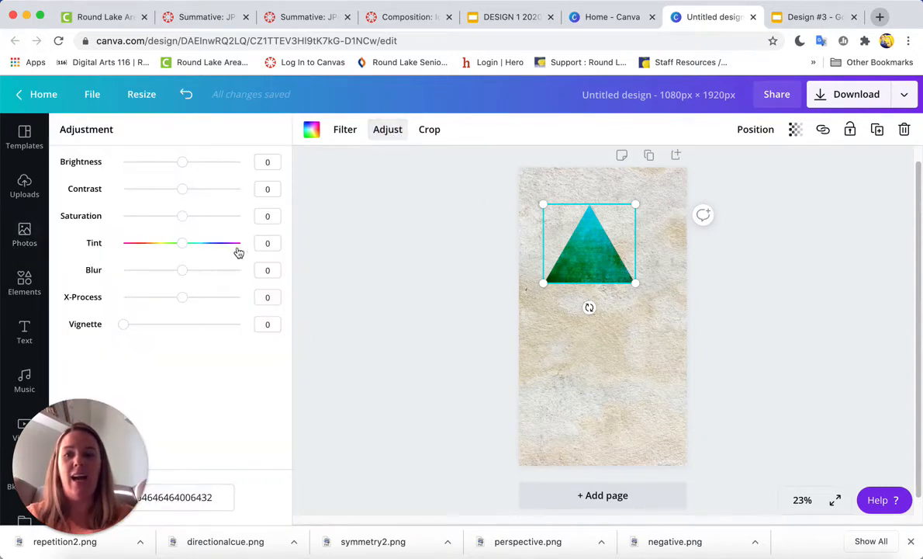
{"action": "left_click_drag", "start_coordinate": [184, 243], "coordinate": [137, 242]}
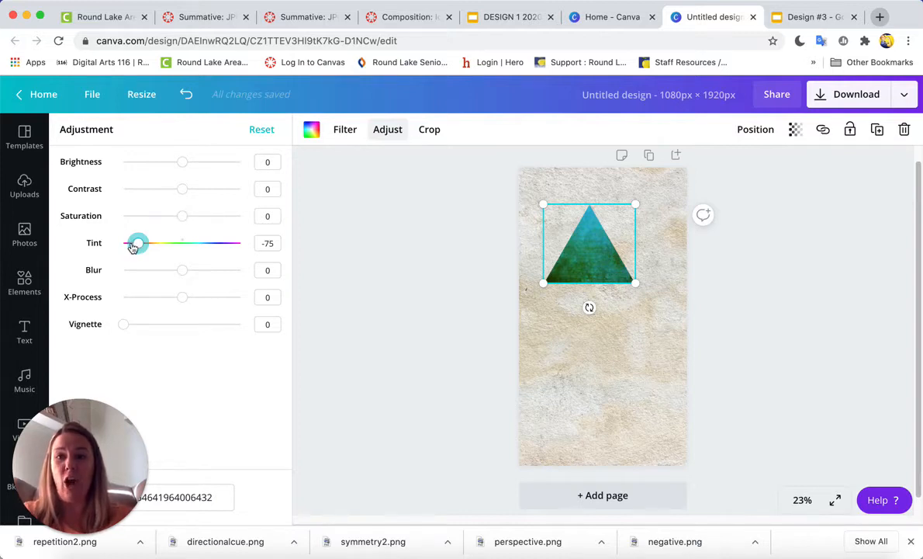
{"action": "left_click_drag", "start_coordinate": [134, 246], "coordinate": [112, 220]}
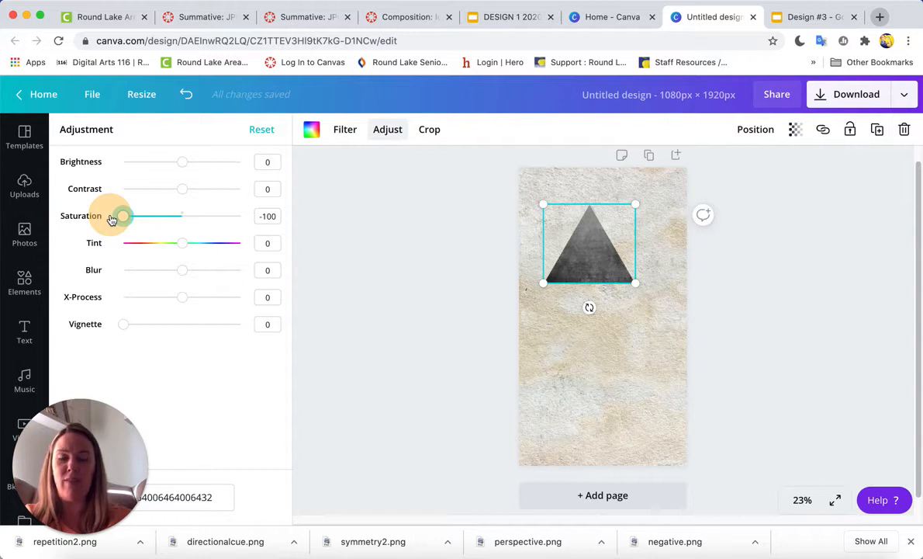
Return the triangle photo's saturation to 0 and set brightness to -9, contrast to -3, X-Process to 2 and vignette to 49
{"action": "left_click_drag", "start_coordinate": [113, 221], "coordinate": [178, 162]}
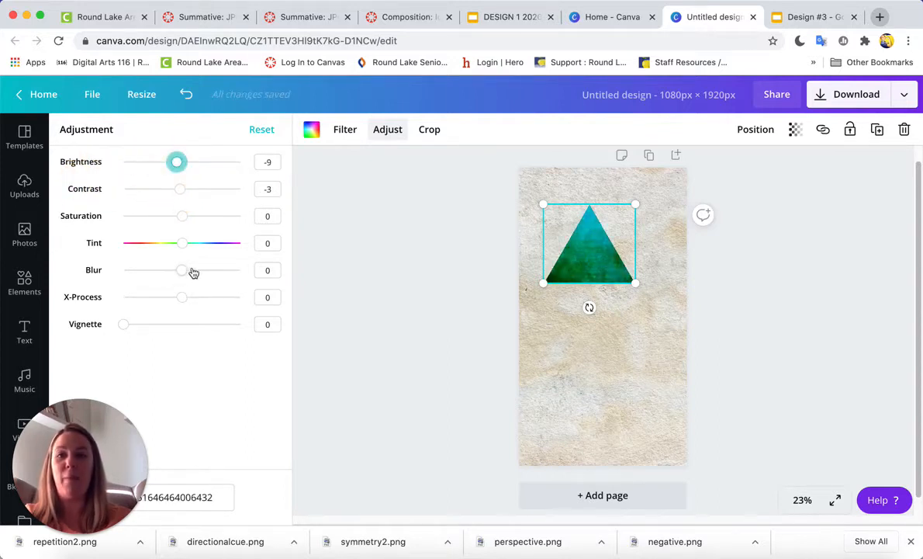
{"action": "left_click_drag", "start_coordinate": [181, 270], "coordinate": [182, 296]}
{"action": "mouse_move", "coordinate": [123, 324]}
{"action": "left_mouse_down"}
{"action": "mouse_move", "coordinate": [237, 323]}
{"action": "mouse_move", "coordinate": [113, 335]}
{"action": "left_mouse_up"}
{"action": "left_click_drag", "start_coordinate": [124, 324], "coordinate": [180, 332]}
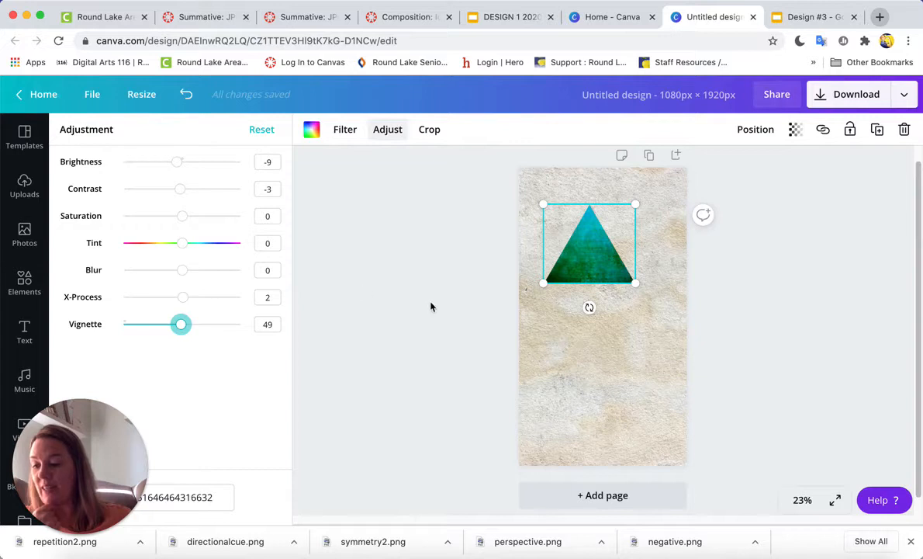
Duplicate the textured triangle and place the copy lower and to the right, overlapping the original
{"action": "left_click", "coordinate": [609, 266]}
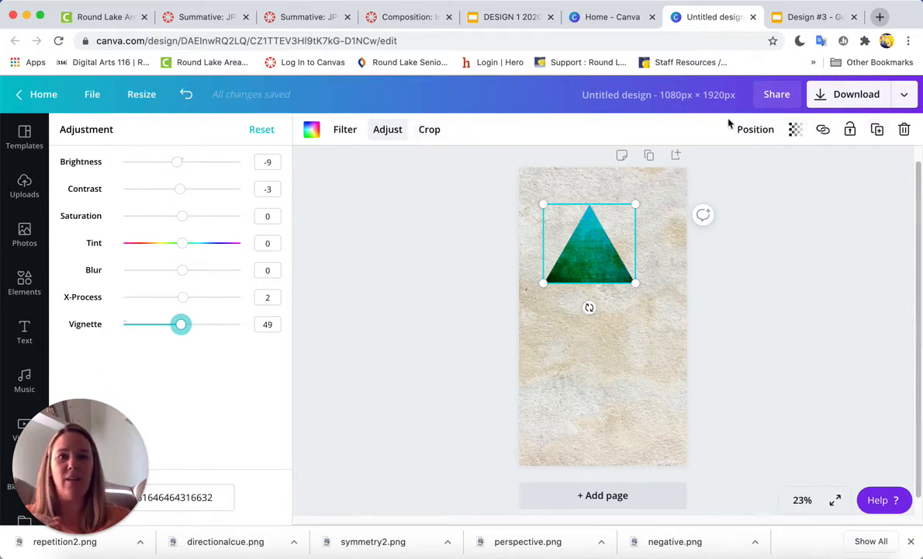
{"action": "left_click", "coordinate": [876, 130]}
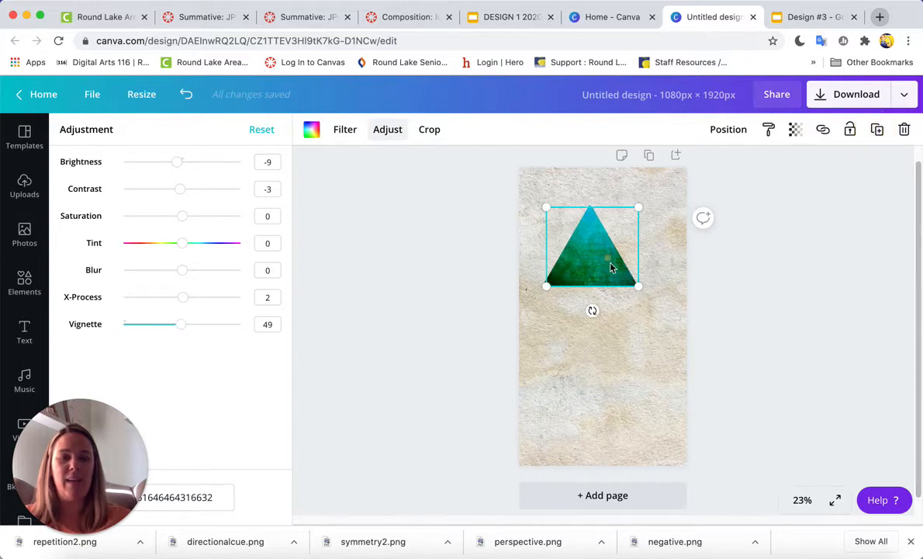
{"action": "left_click_drag", "start_coordinate": [616, 265], "coordinate": [637, 285]}
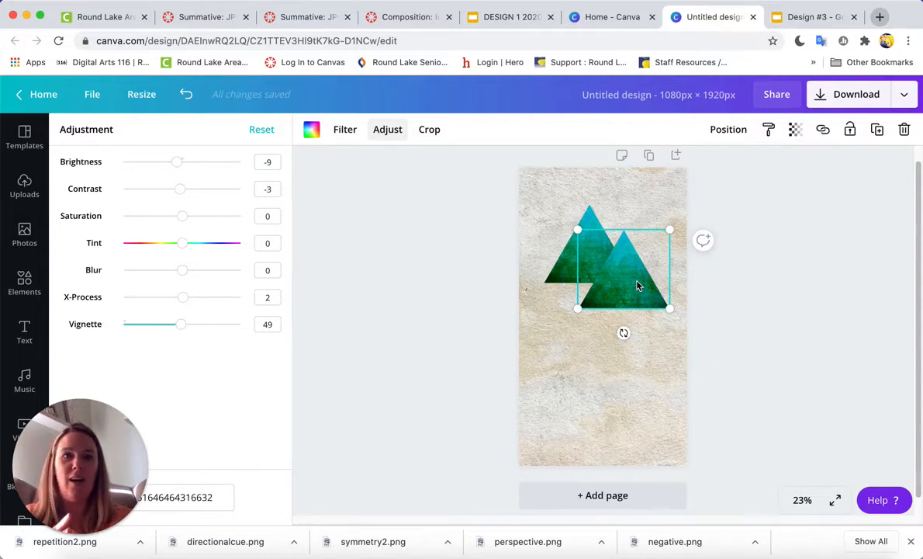
Switch to the Design #3 presentation in Google Slides and view the DEPTH slide's table of depth techniques
{"action": "left_click", "coordinate": [827, 18]}
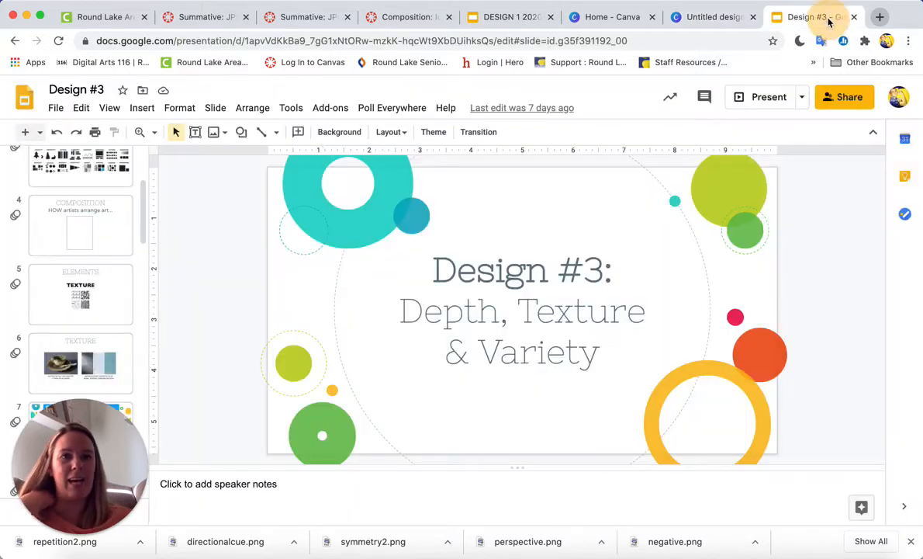
{"action": "scroll", "coordinate": [107, 341], "scroll_direction": "down", "scroll_amount": 5}
{"action": "scroll", "coordinate": [107, 347], "scroll_direction": "down", "scroll_amount": 10}
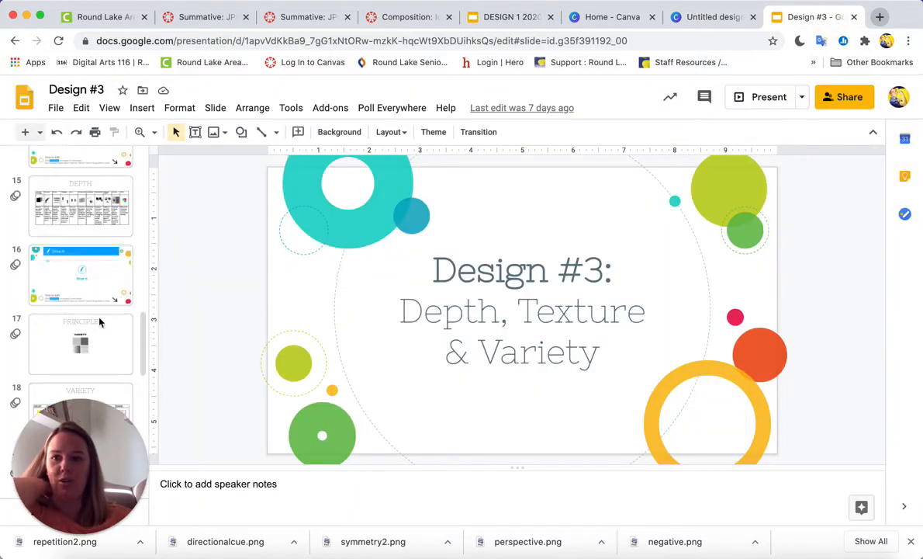
{"action": "left_click", "coordinate": [105, 221]}
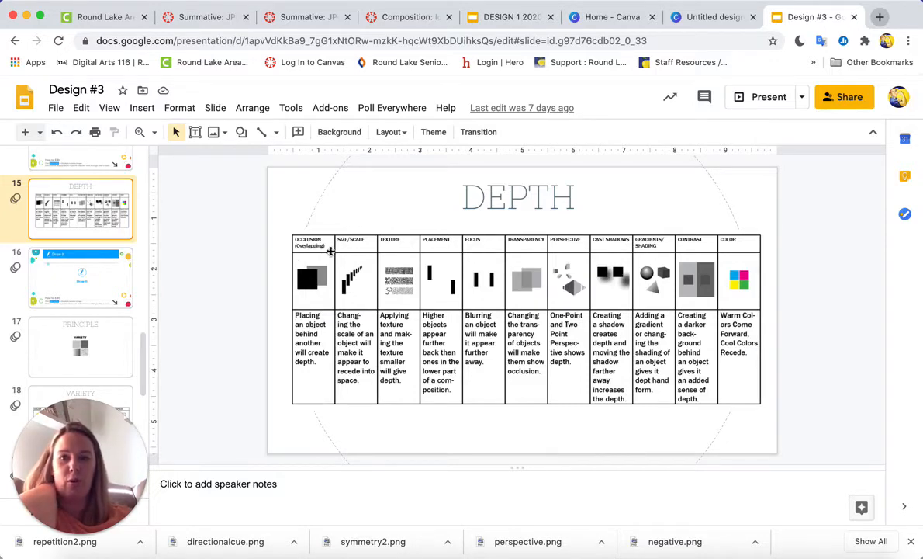
Return to the Canva design, shrink the rear triangle to about 383 × 329 px and move the larger triangle so it overlaps it
{"action": "left_click", "coordinate": [705, 23]}
{"action": "left_click", "coordinate": [587, 220]}
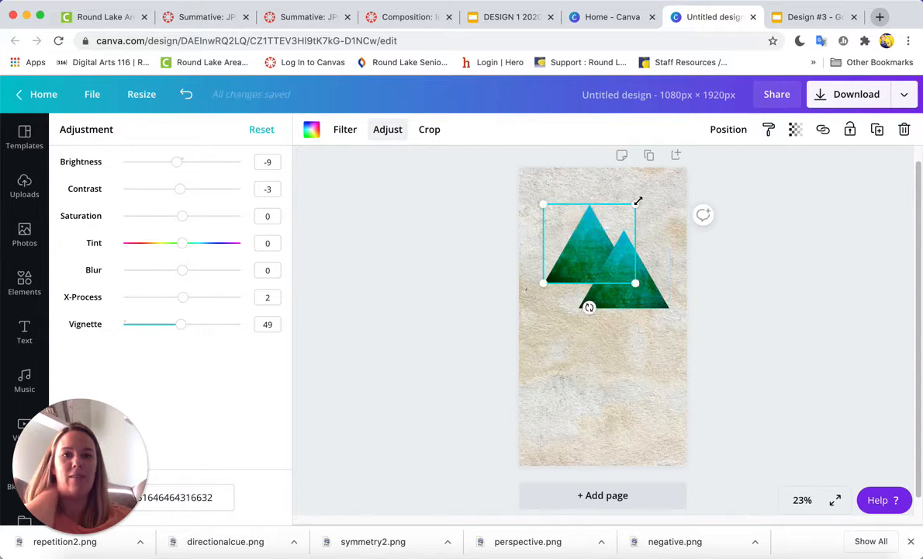
{"action": "left_click_drag", "start_coordinate": [638, 202], "coordinate": [599, 230]}
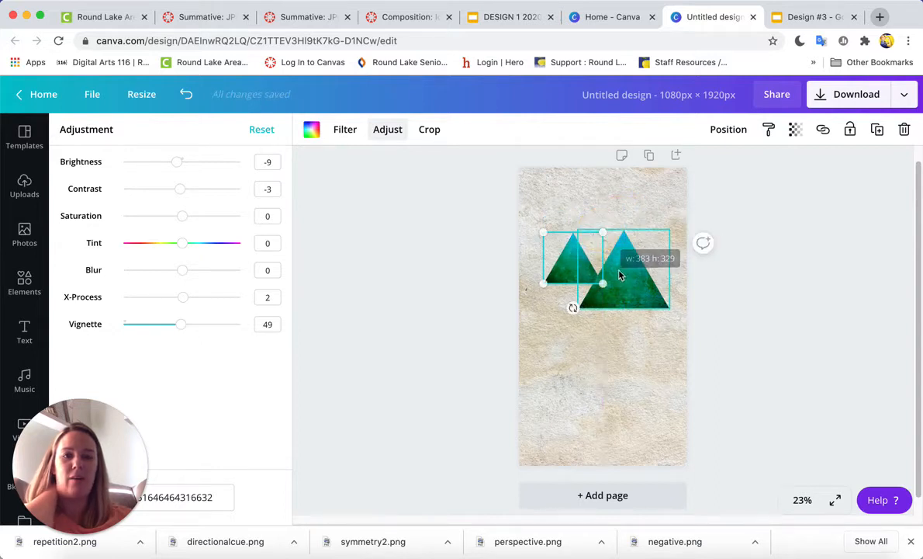
{"action": "left_click_drag", "start_coordinate": [616, 285], "coordinate": [602, 290]}
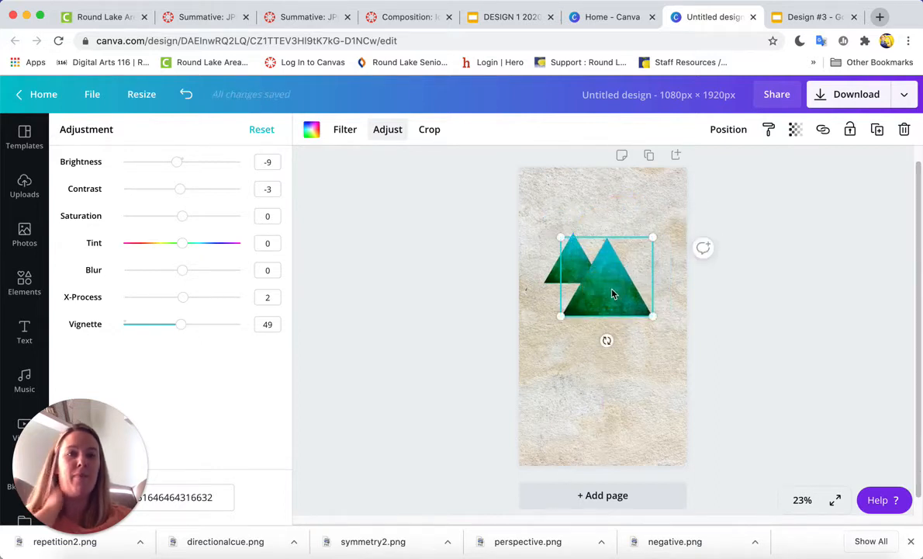
Open the large triangle's layer-order options and review the depth techniques on the DEPTH slide in Google Slides
{"action": "left_click", "coordinate": [723, 135]}
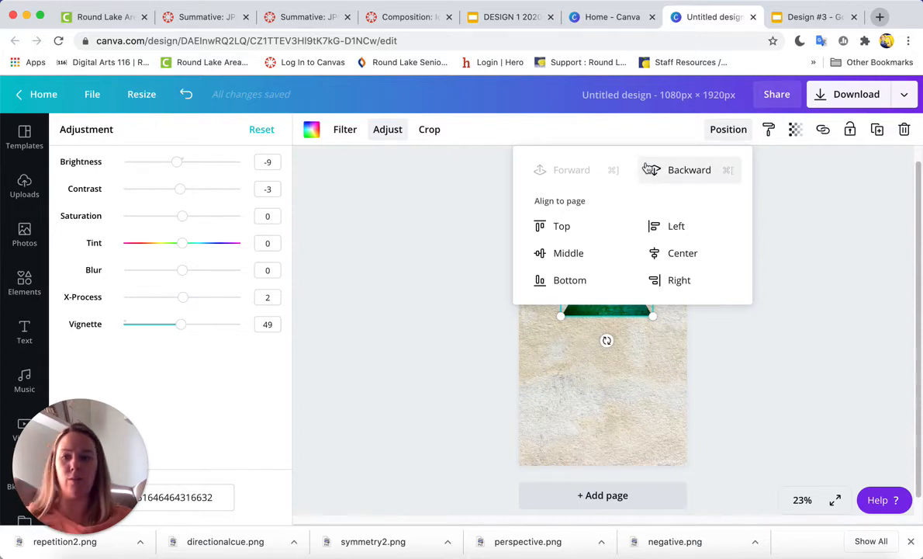
{"action": "left_click", "coordinate": [799, 16]}
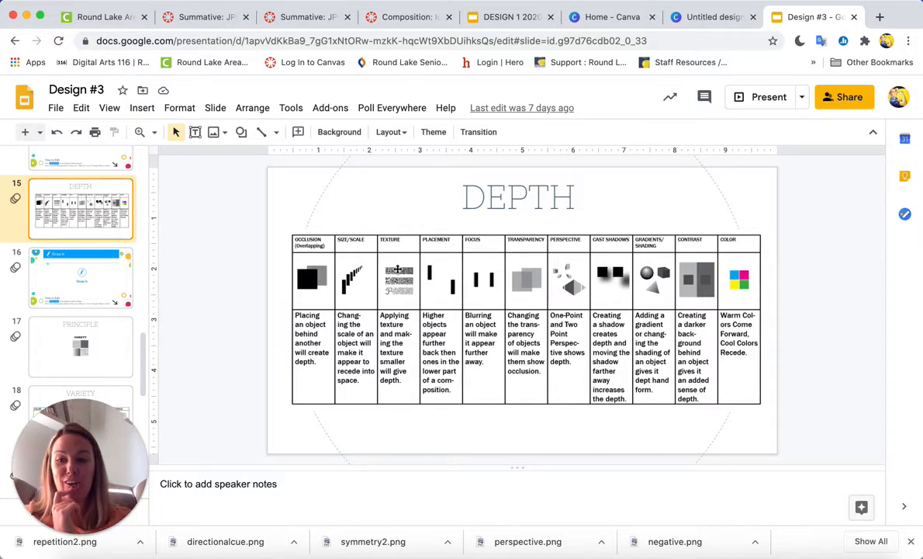
Switch back to the Canva design and set the smaller rear triangle's contrast to -77 and brightness to -45
{"action": "left_click", "coordinate": [710, 17]}
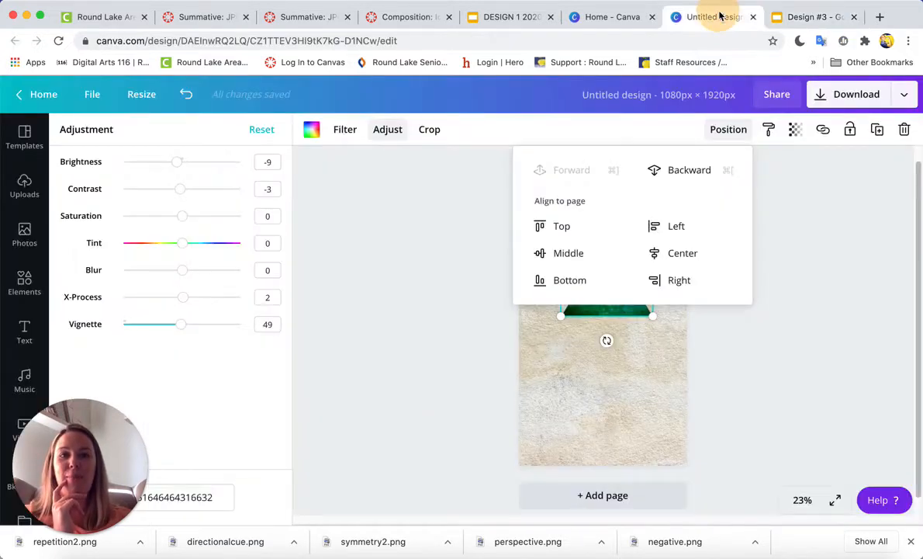
{"action": "left_click", "coordinate": [617, 310]}
{"action": "left_click", "coordinate": [561, 268]}
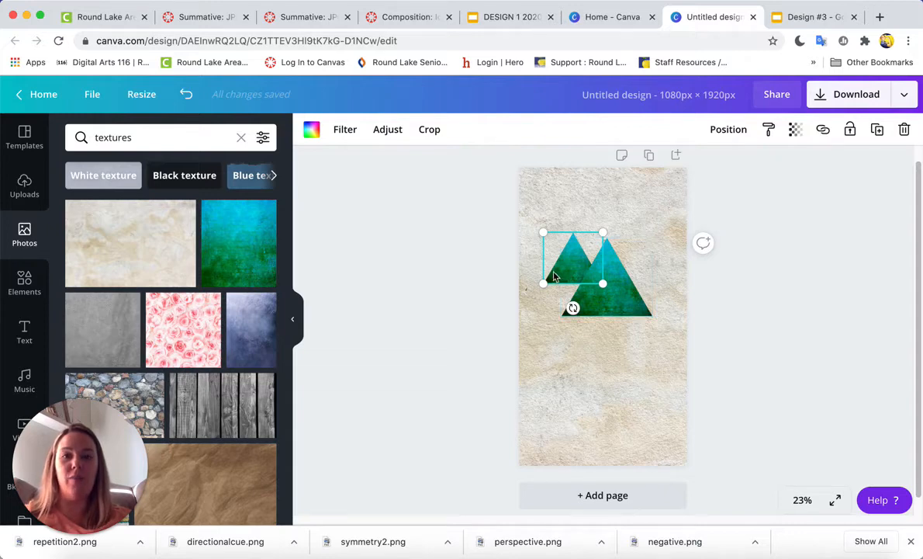
{"action": "left_click", "coordinate": [387, 128]}
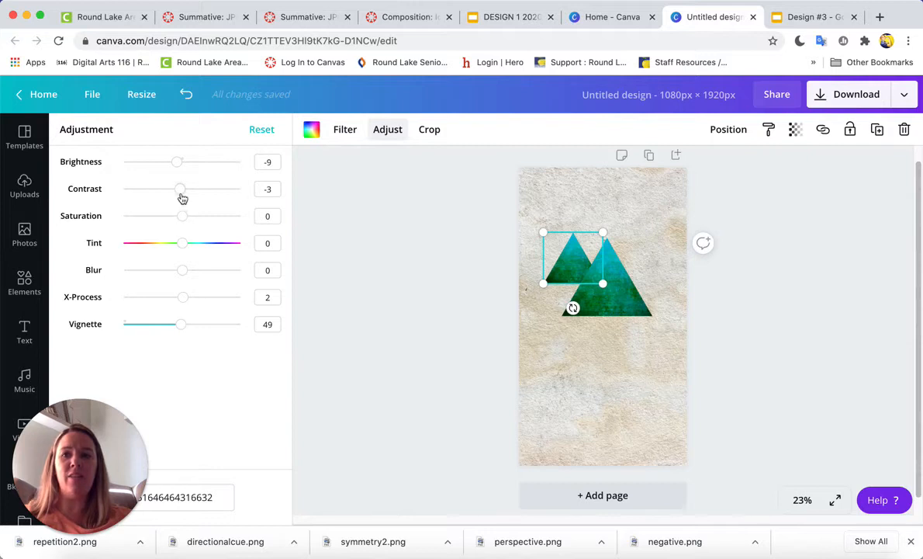
{"action": "left_click_drag", "start_coordinate": [181, 191], "coordinate": [138, 191]}
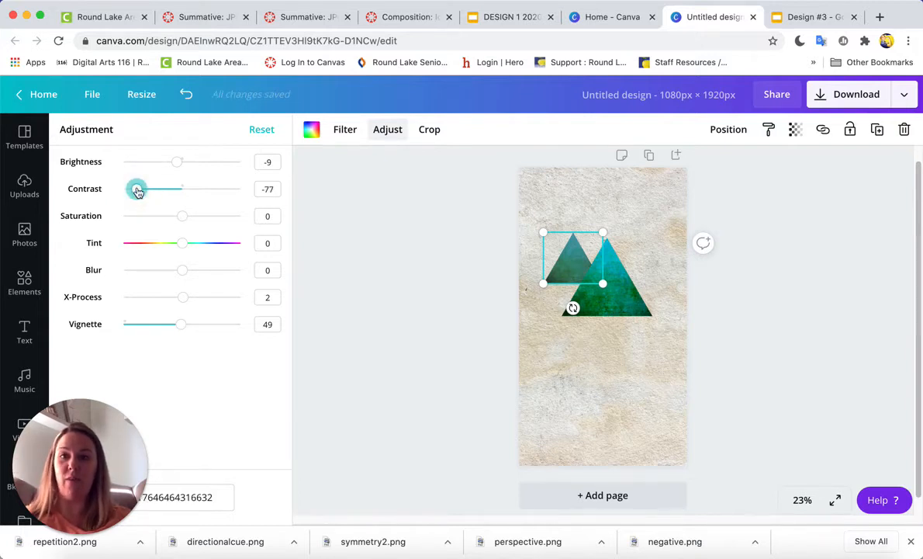
{"action": "left_click_drag", "start_coordinate": [176, 161], "coordinate": [157, 169]}
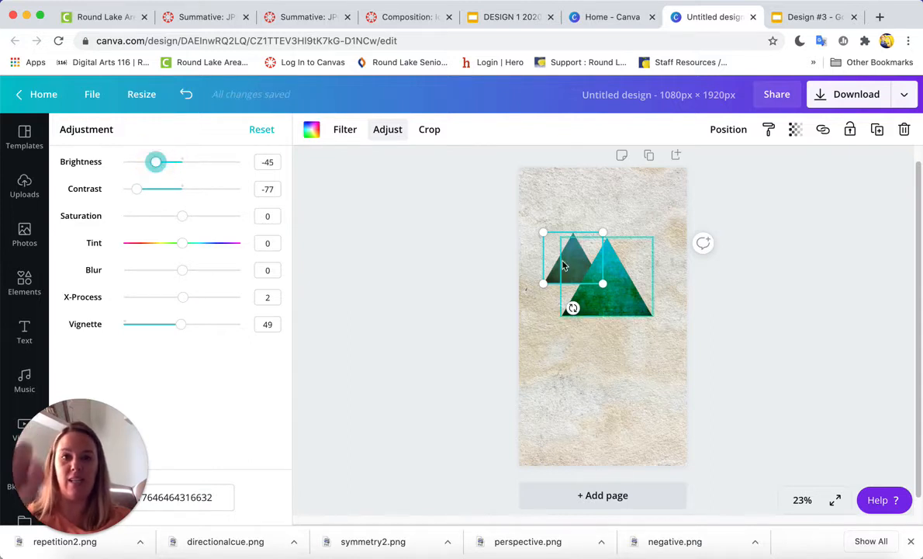
Consult the cast shadows column on the DEPTH slide in Google Slides and return to the Canva design
{"action": "left_click", "coordinate": [793, 17]}
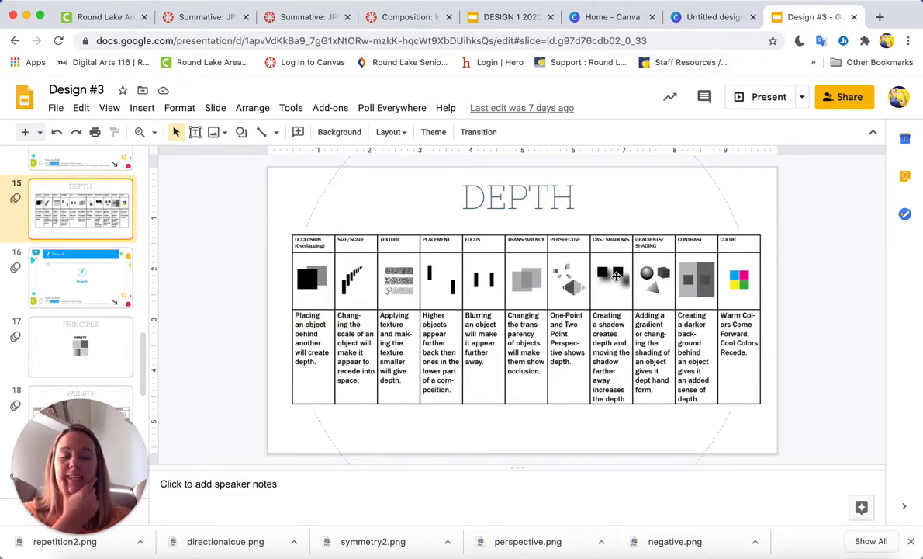
{"action": "left_click", "coordinate": [702, 17]}
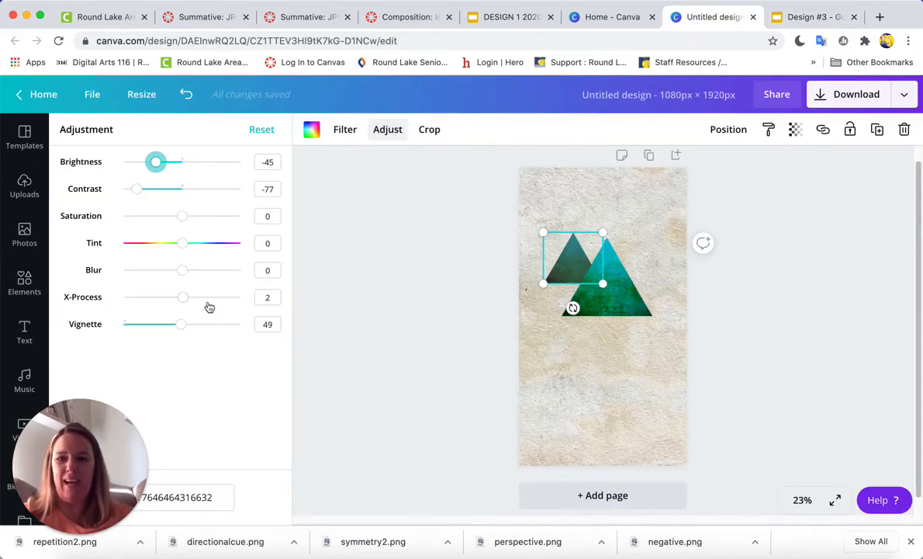
{"action": "left_click", "coordinate": [24, 329]}
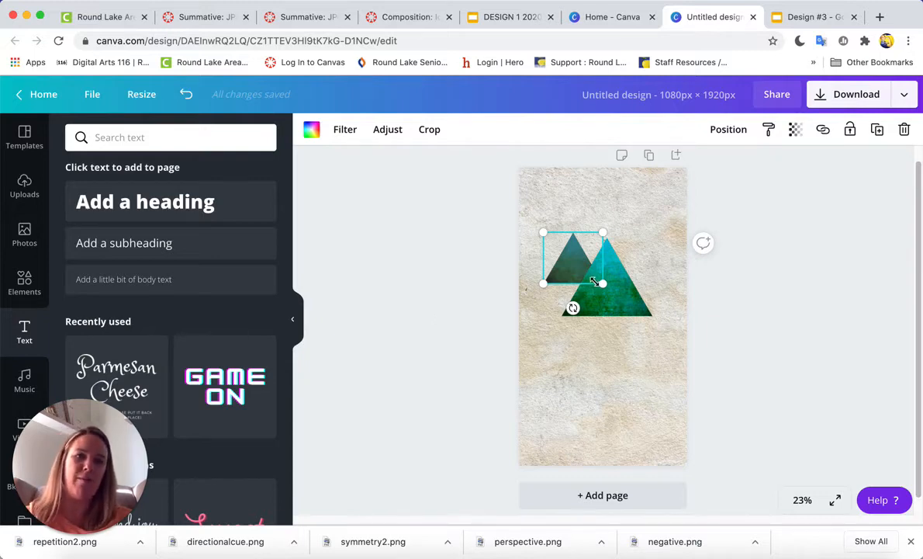
{"action": "left_click", "coordinate": [623, 297]}
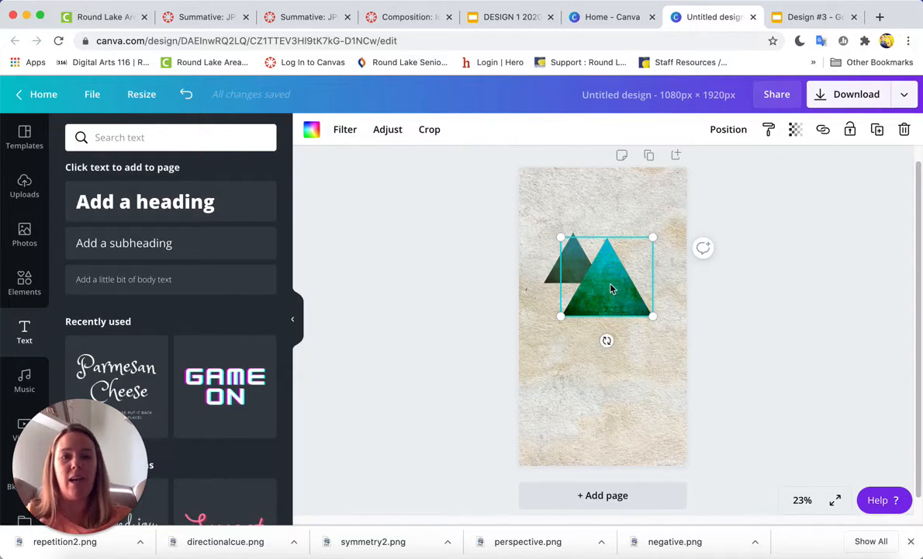
Clear the Frames search, add a circle shape and place it at a reduced size below the triangles
{"action": "left_click", "coordinate": [28, 233]}
{"action": "left_click", "coordinate": [30, 284]}
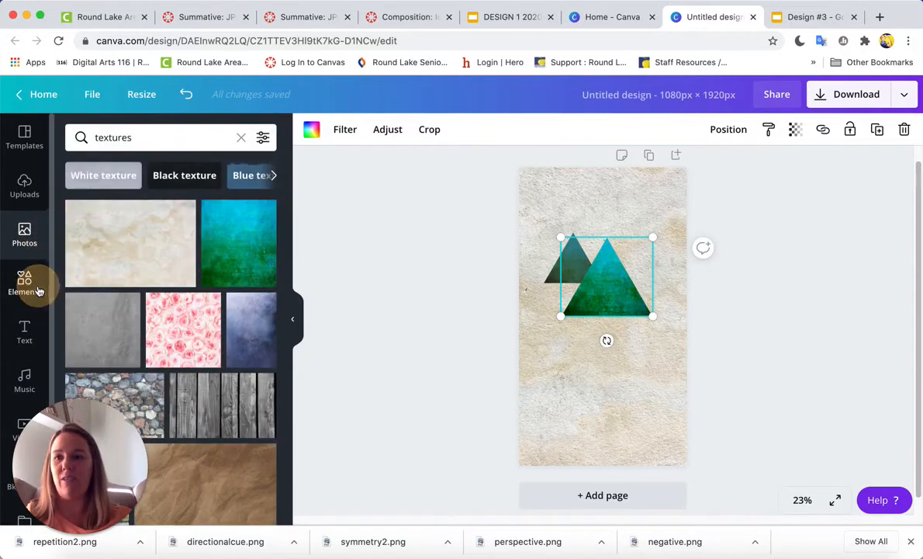
{"action": "scroll", "coordinate": [171, 274], "scroll_direction": "up", "scroll_amount": 3}
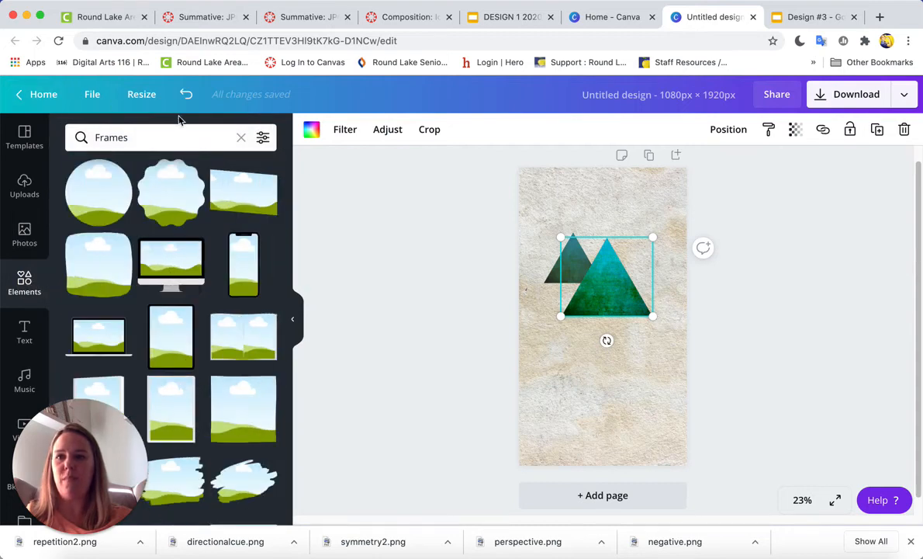
{"action": "left_click", "coordinate": [239, 138]}
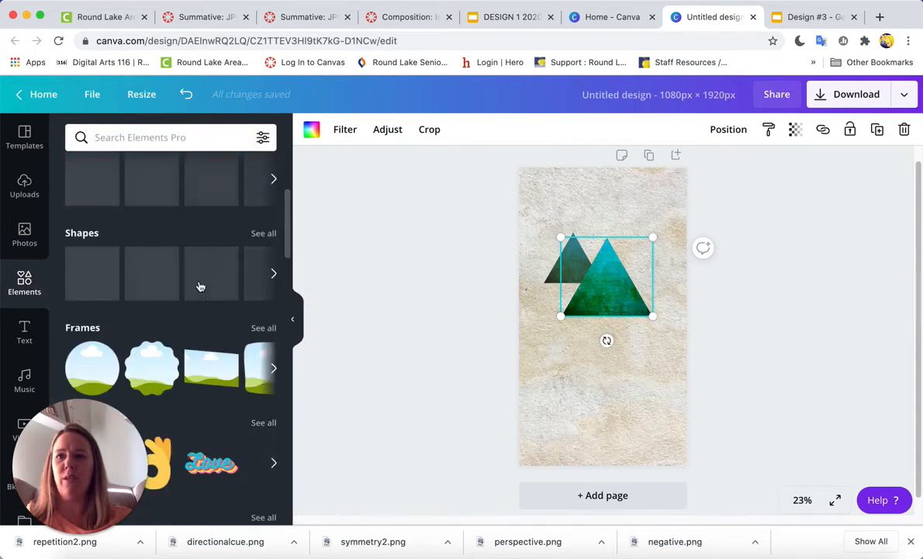
{"action": "left_click", "coordinate": [89, 293]}
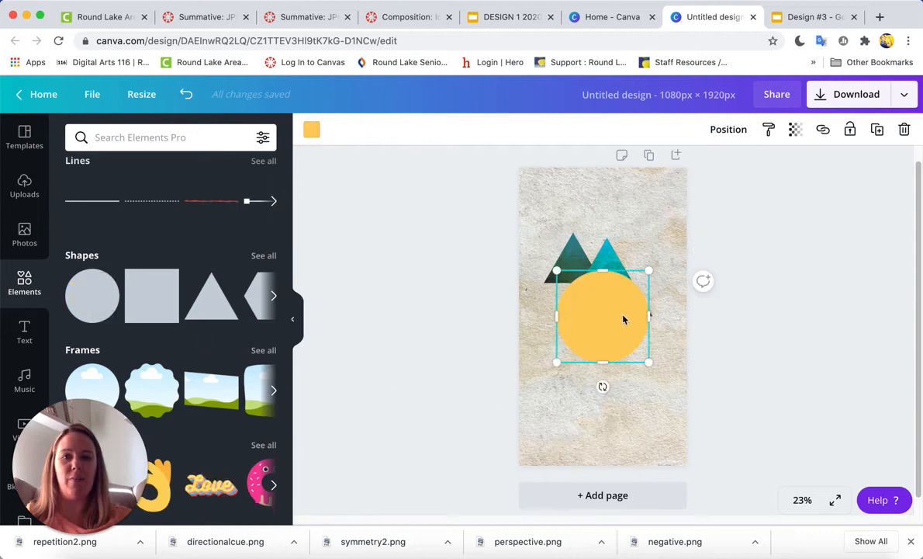
{"action": "left_click_drag", "start_coordinate": [607, 324], "coordinate": [570, 398]}
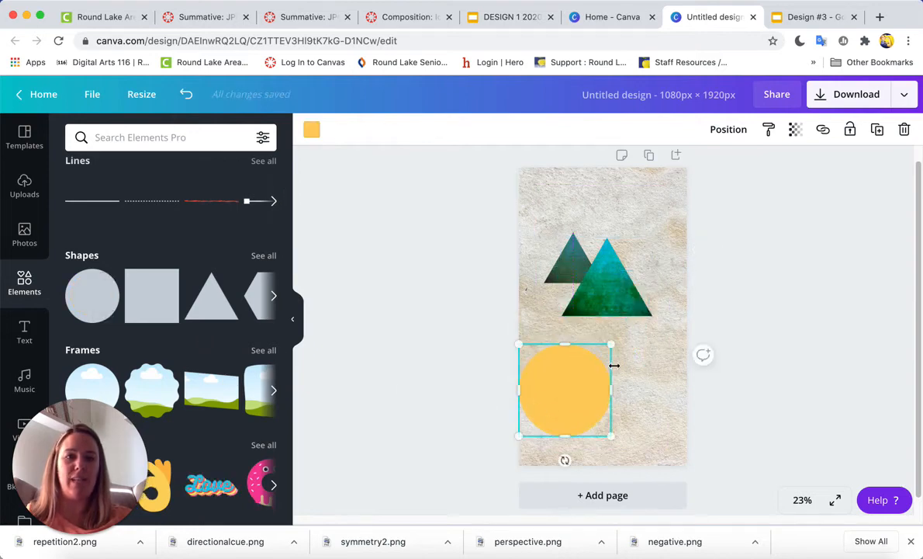
{"action": "left_click_drag", "start_coordinate": [611, 344], "coordinate": [572, 381]}
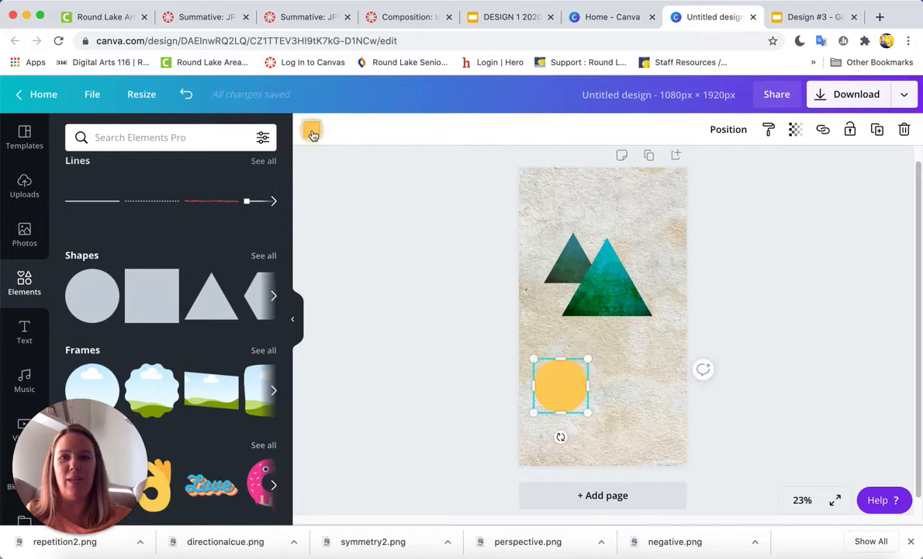
Recolor the circle with the medium green from the Example of Green Monochromatic palette
{"action": "left_click", "coordinate": [311, 128]}
{"action": "scroll", "coordinate": [196, 353], "scroll_direction": "down", "scroll_amount": 3}
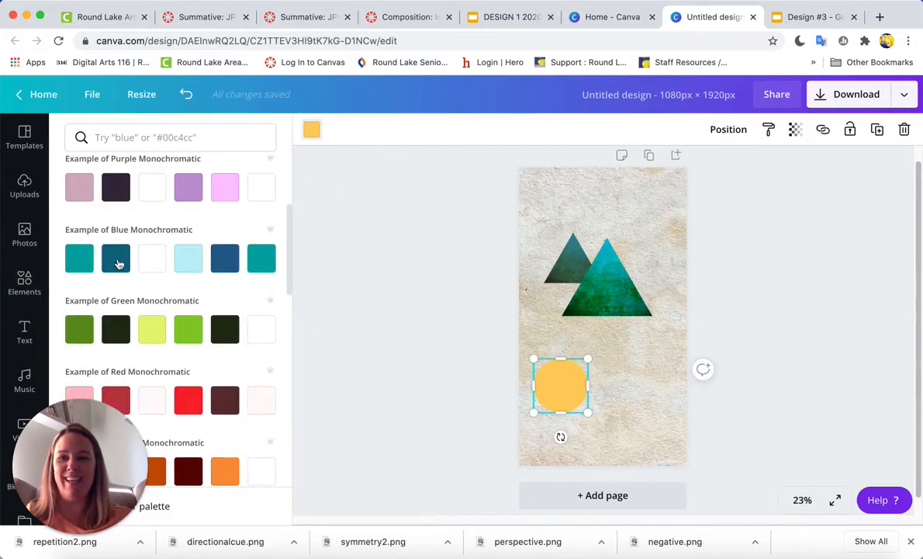
{"action": "left_click", "coordinate": [79, 329]}
Duplicate the green circle with a slight offset and undo the stray change made to the copy
{"action": "left_click", "coordinate": [702, 274]}
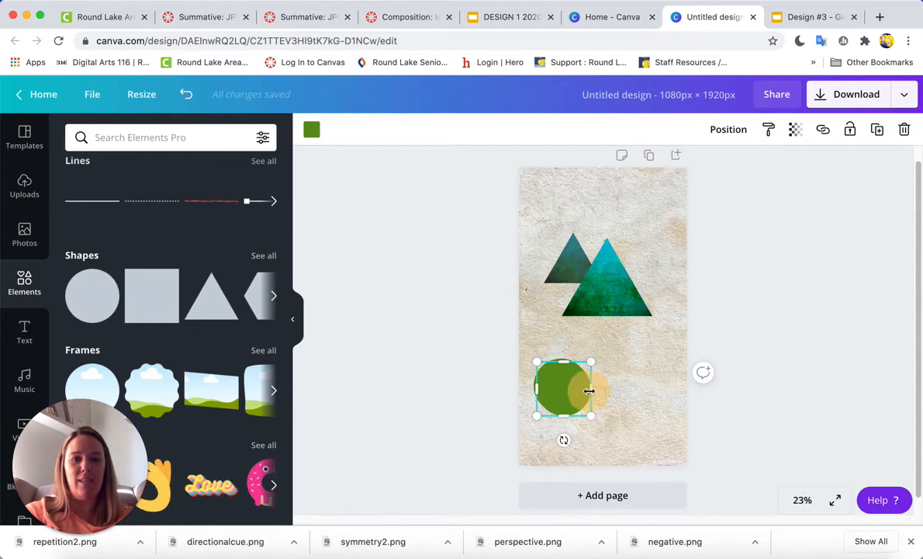
{"action": "left_click_drag", "start_coordinate": [588, 386], "coordinate": [599, 389]}
{"action": "key", "text": "ctrl+z"}
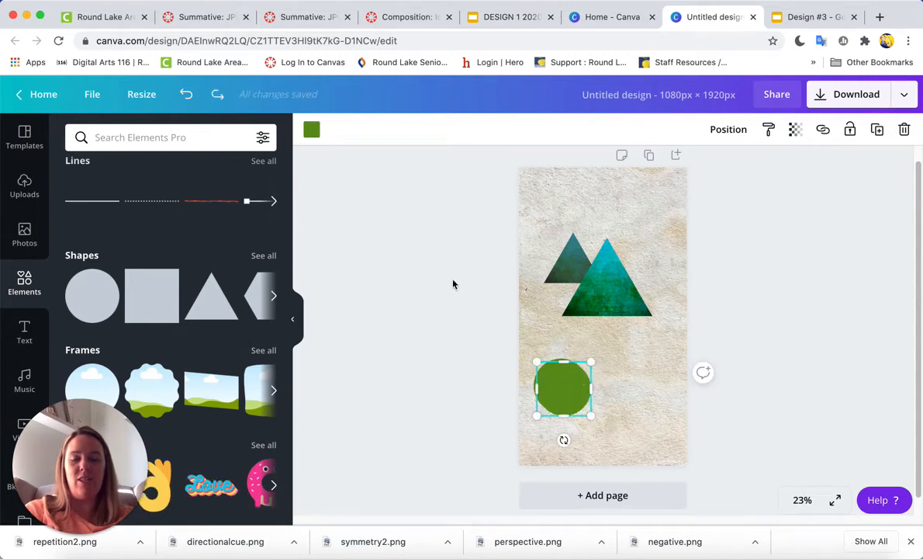
Recolor the duplicated circle with a custom dark gray
{"action": "left_click", "coordinate": [311, 129]}
{"action": "scroll", "coordinate": [206, 292], "scroll_direction": "down", "scroll_amount": 1}
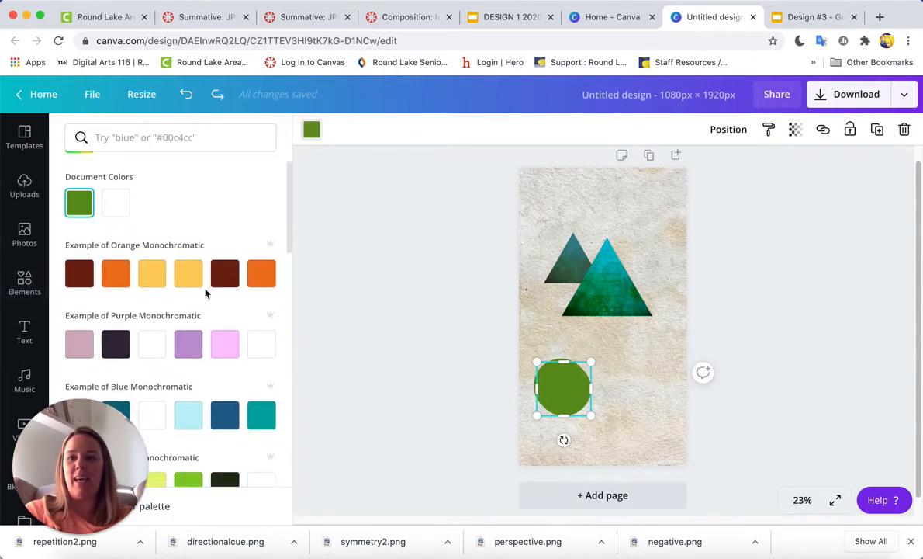
{"action": "scroll", "coordinate": [206, 293], "scroll_direction": "up", "scroll_amount": 1}
{"action": "left_click", "coordinate": [78, 181]}
{"action": "left_click_drag", "start_coordinate": [116, 250], "coordinate": [87, 265]}
Send the dark gray circle behind the green one and set its transparency to 24 as a cast shadow
{"action": "left_click", "coordinate": [565, 397]}
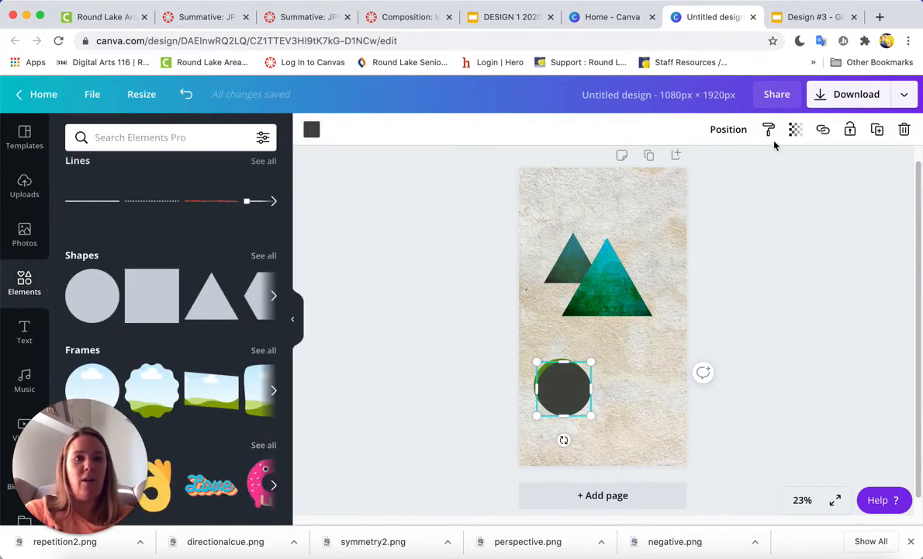
{"action": "left_click", "coordinate": [728, 130]}
{"action": "left_click", "coordinate": [691, 170]}
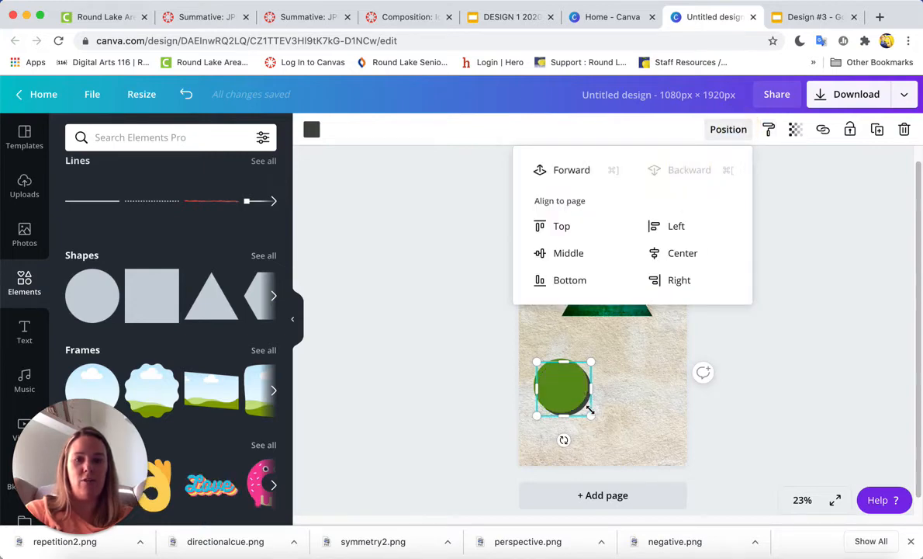
{"action": "left_click", "coordinate": [796, 132]}
{"action": "left_click_drag", "start_coordinate": [755, 164], "coordinate": [690, 165]}
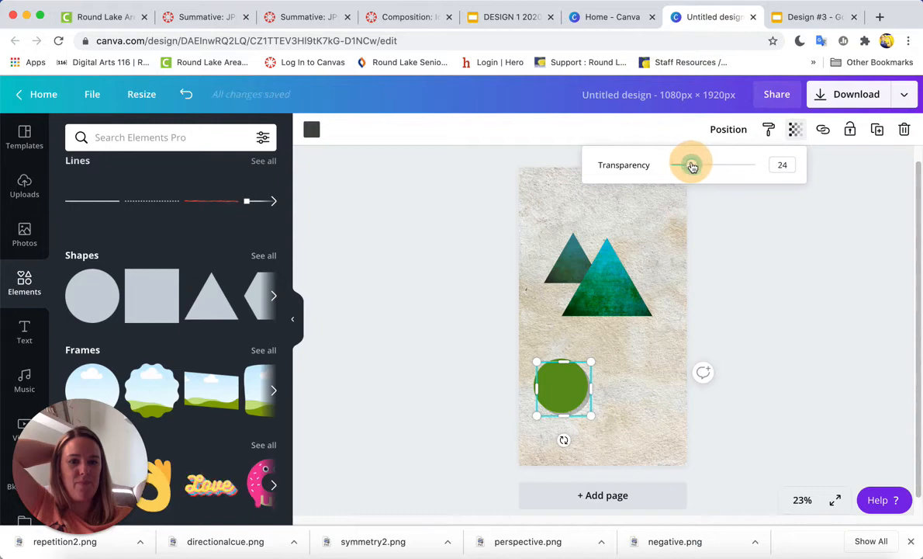
{"action": "left_click", "coordinate": [792, 350]}
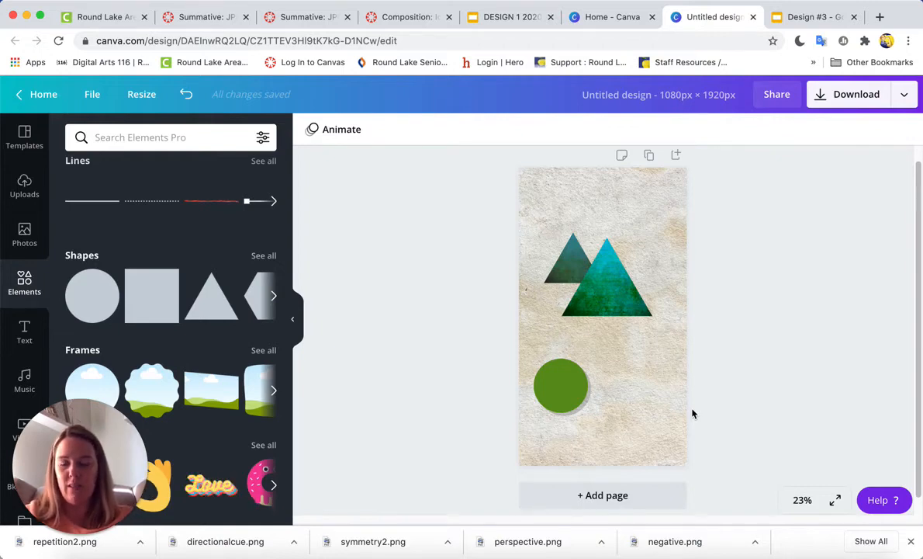
Move the green circle and its gray shadow toward the page's middle, with the shadow offset farther down and to the right
{"action": "left_click_drag", "start_coordinate": [564, 399], "coordinate": [535, 373]}
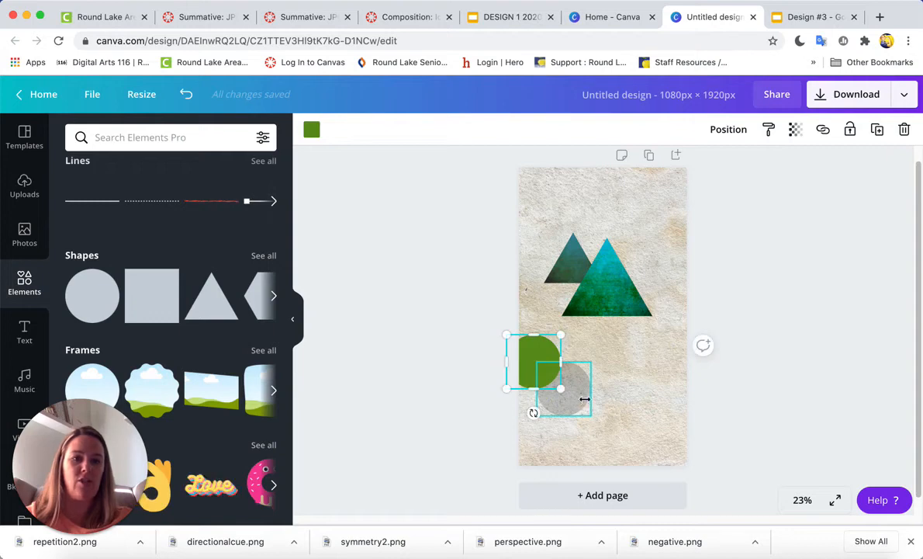
{"action": "left_click_drag", "start_coordinate": [582, 397], "coordinate": [633, 422]}
{"action": "left_click_drag", "start_coordinate": [551, 374], "coordinate": [602, 405]}
{"action": "left_click", "coordinate": [764, 421]}
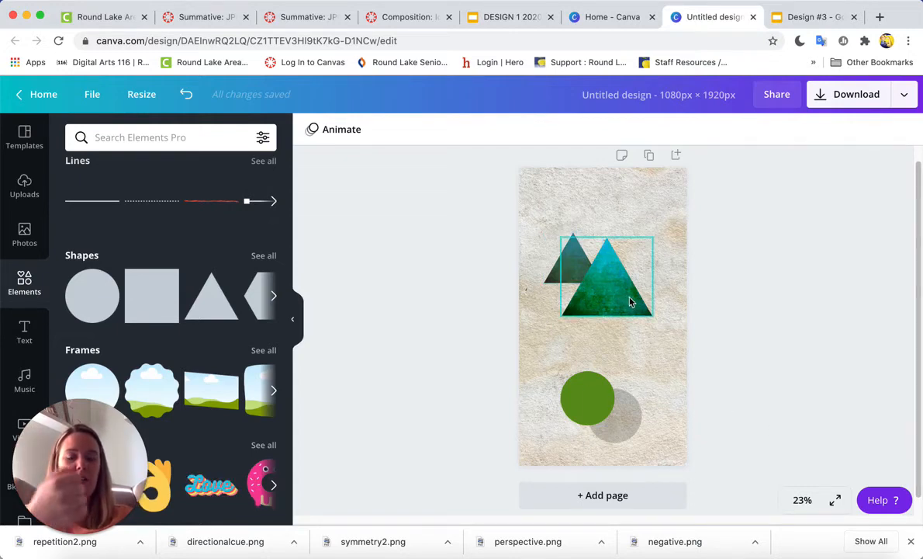
Set the green circle's transparency to 81 and switch to the DEPTH slide in Google Slides
{"action": "left_click", "coordinate": [580, 392]}
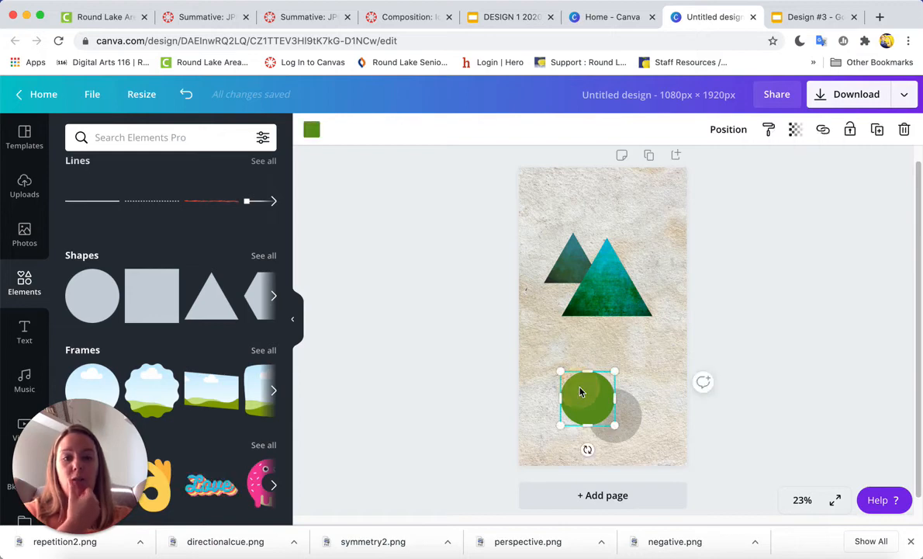
{"action": "left_click", "coordinate": [795, 130]}
{"action": "left_click_drag", "start_coordinate": [752, 165], "coordinate": [741, 169]}
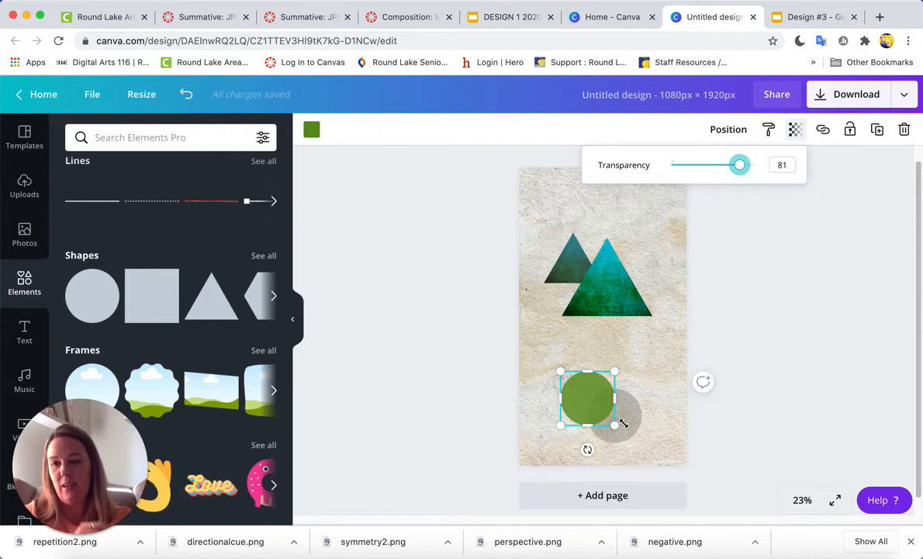
{"action": "left_click", "coordinate": [816, 17]}
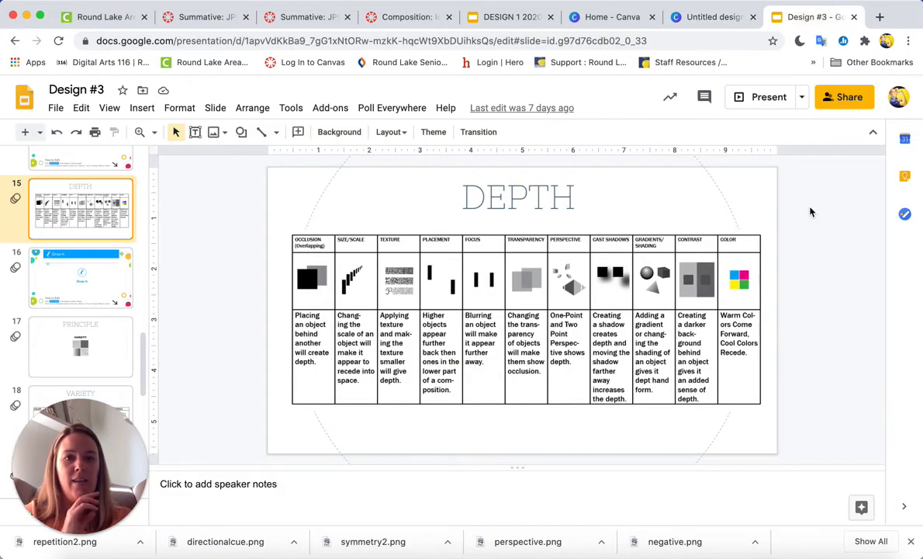